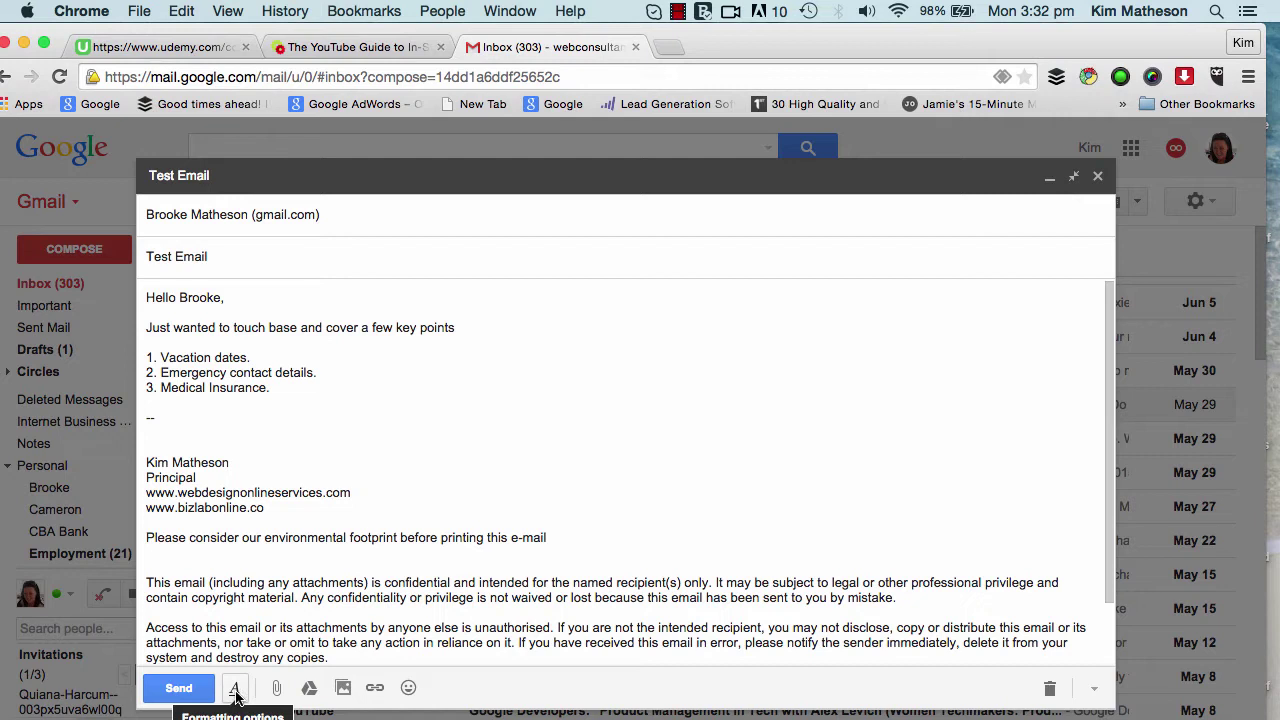
Format the greeting line at the start of the email in Tahoma and bold.
left_click(235, 692)
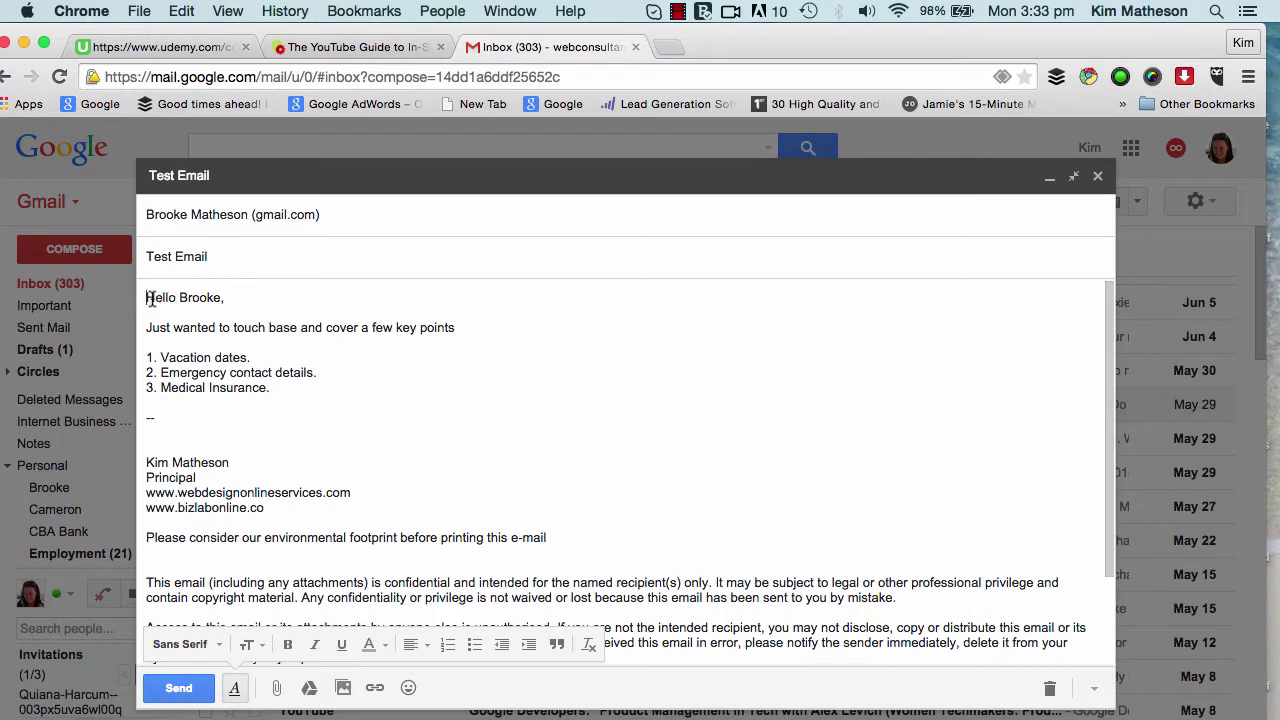
left_click_drag(146, 297, 235, 302)
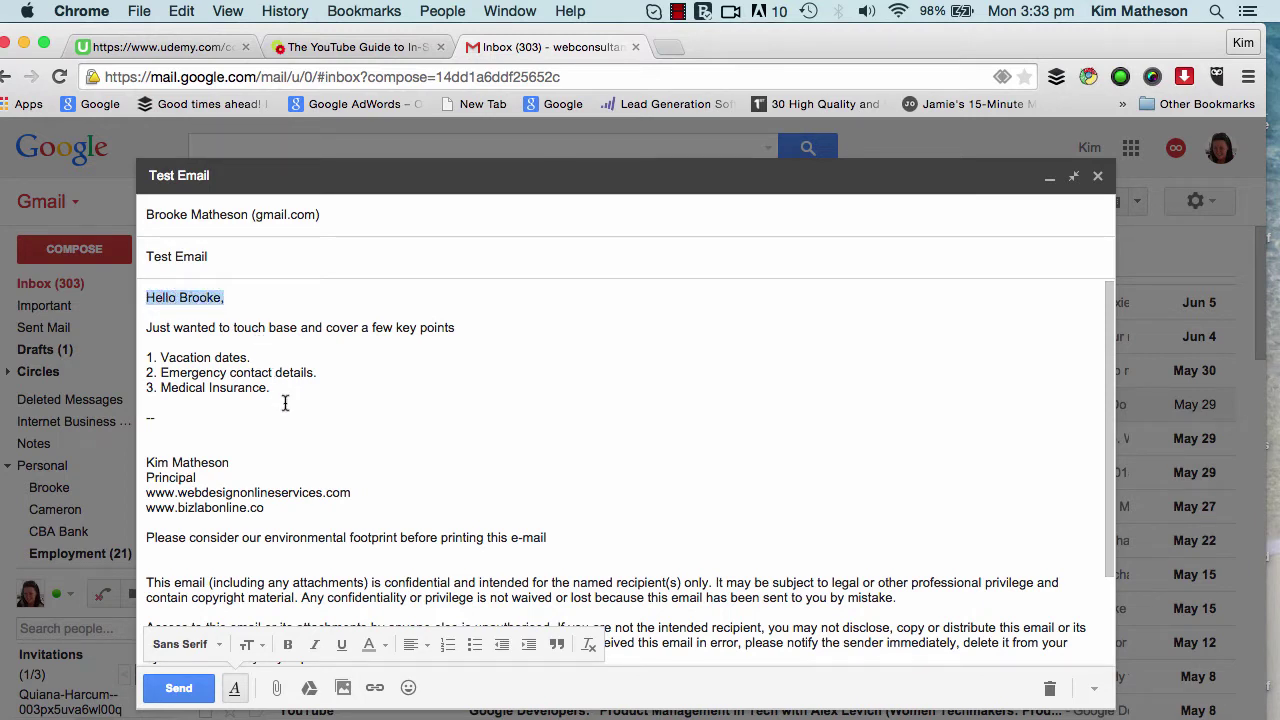
left_click(219, 646)
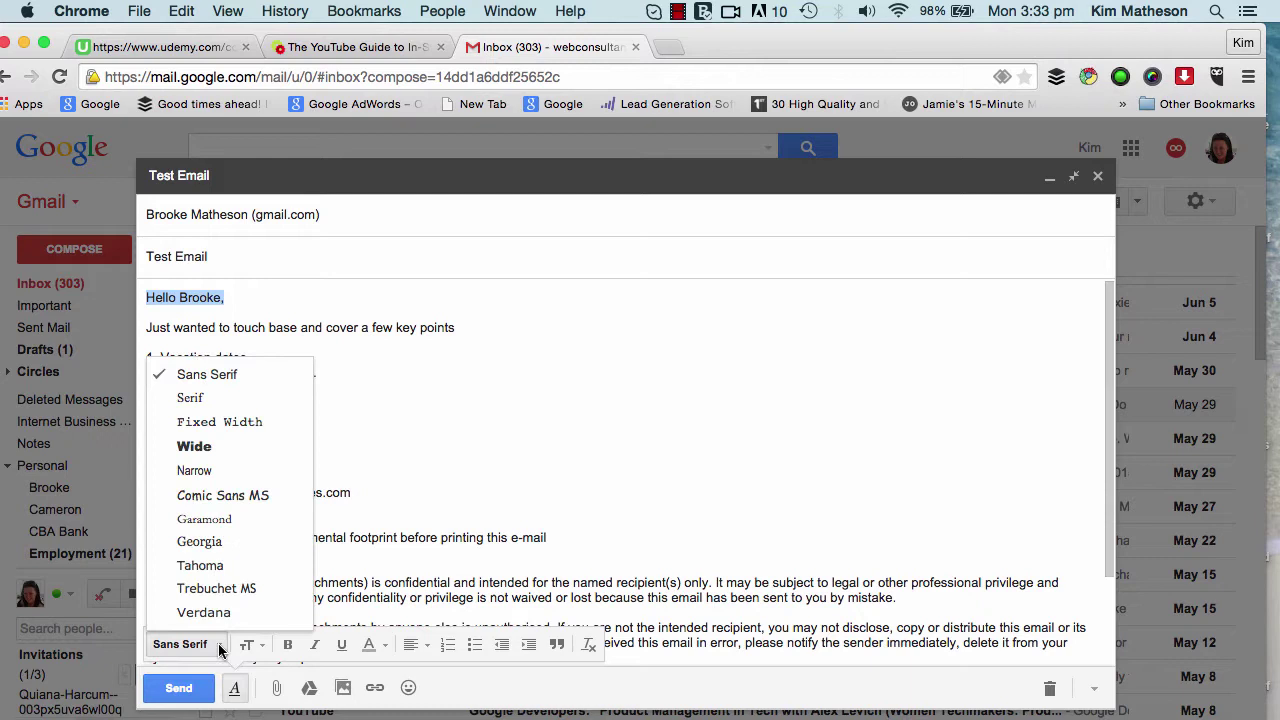
left_click(210, 568)
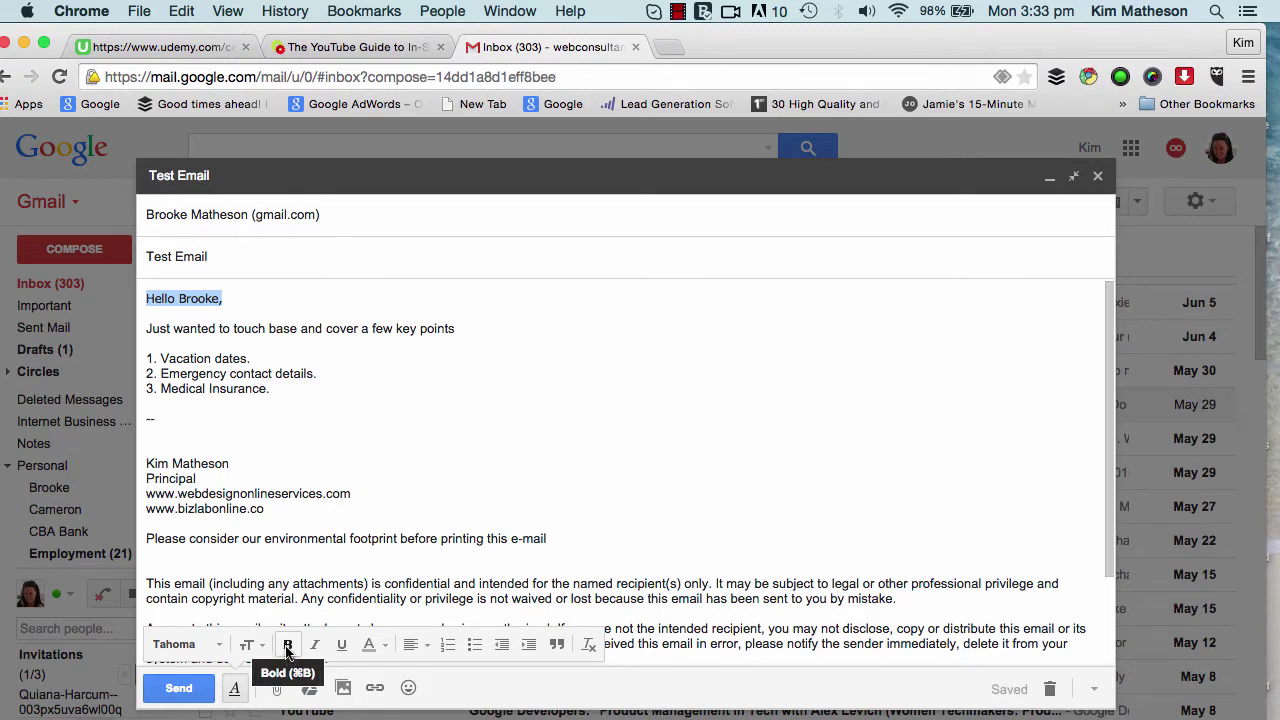
left_click(288, 647)
left_click(459, 449)
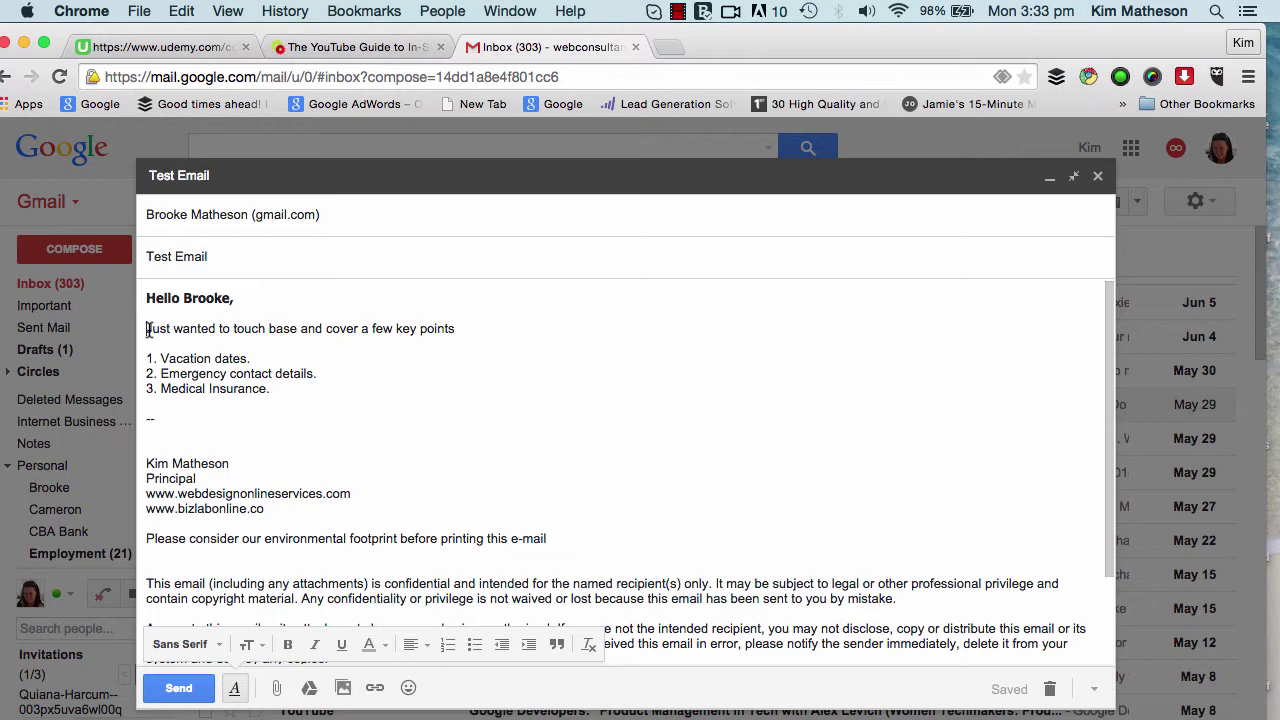
Format the sentence "Just wanted to touch base and cover a few key points" in Tahoma and italic.
left_click_drag(147, 330, 467, 336)
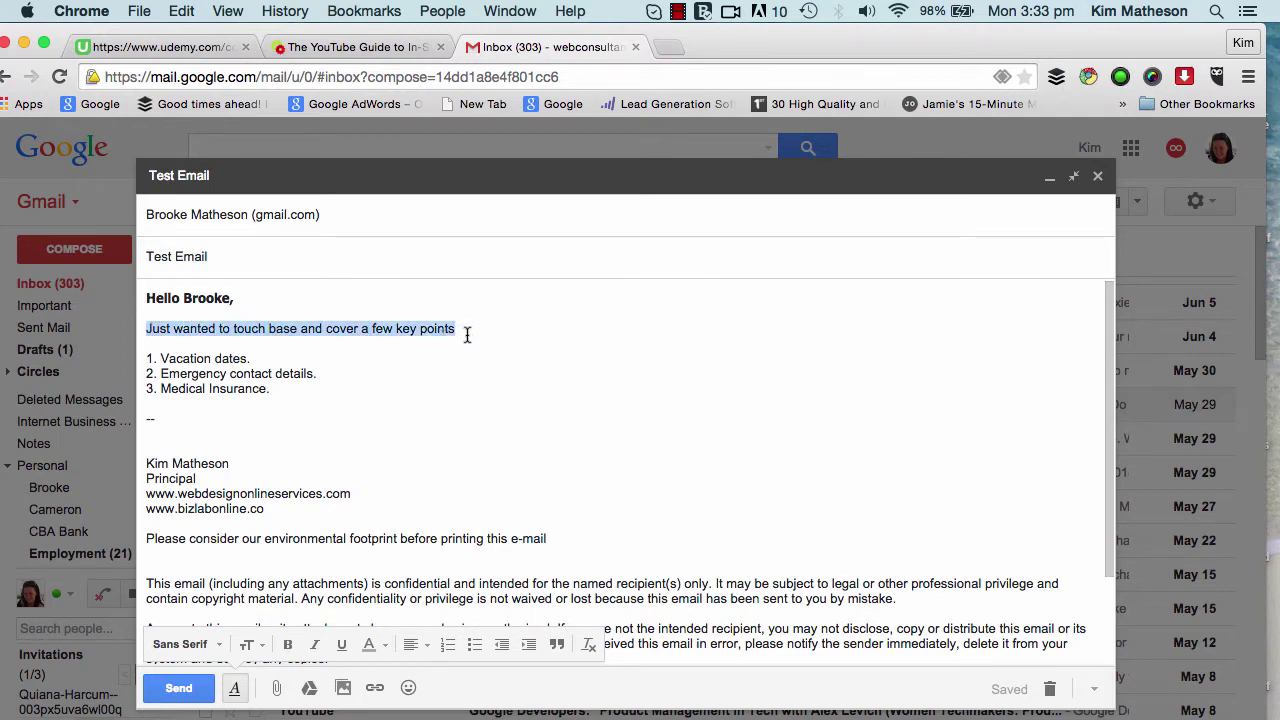
left_click(180, 644)
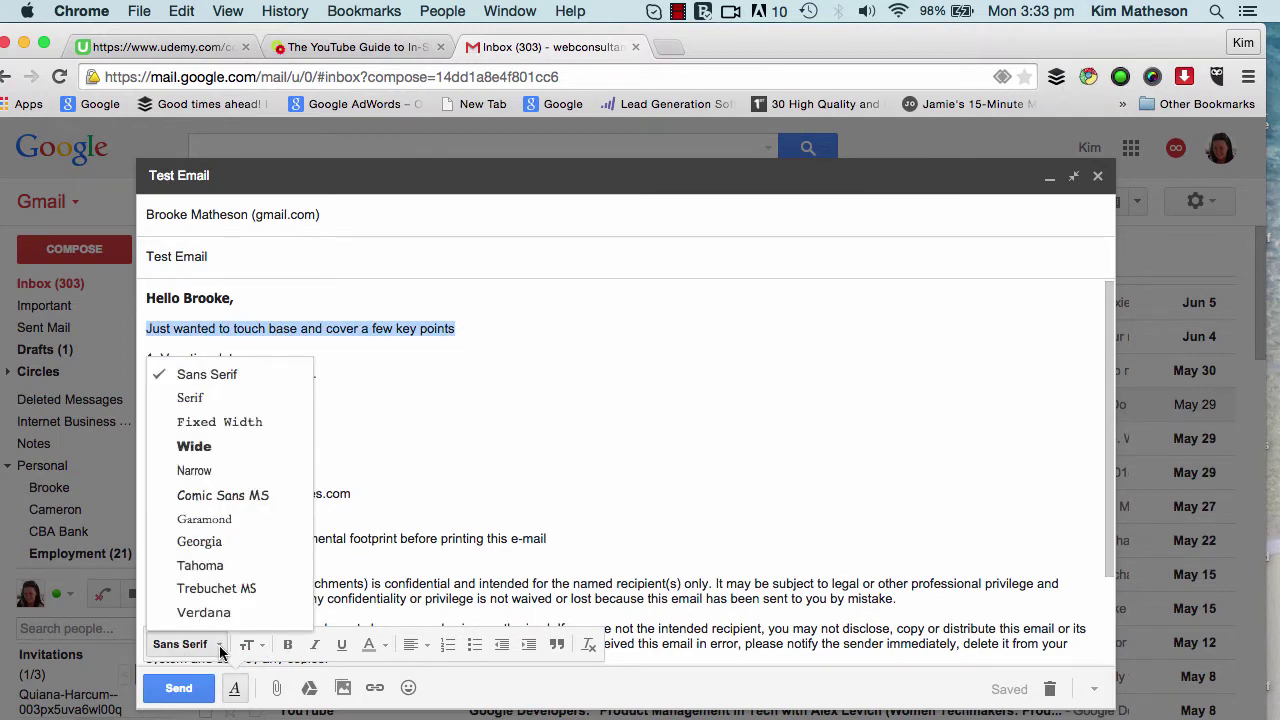
left_click(223, 575)
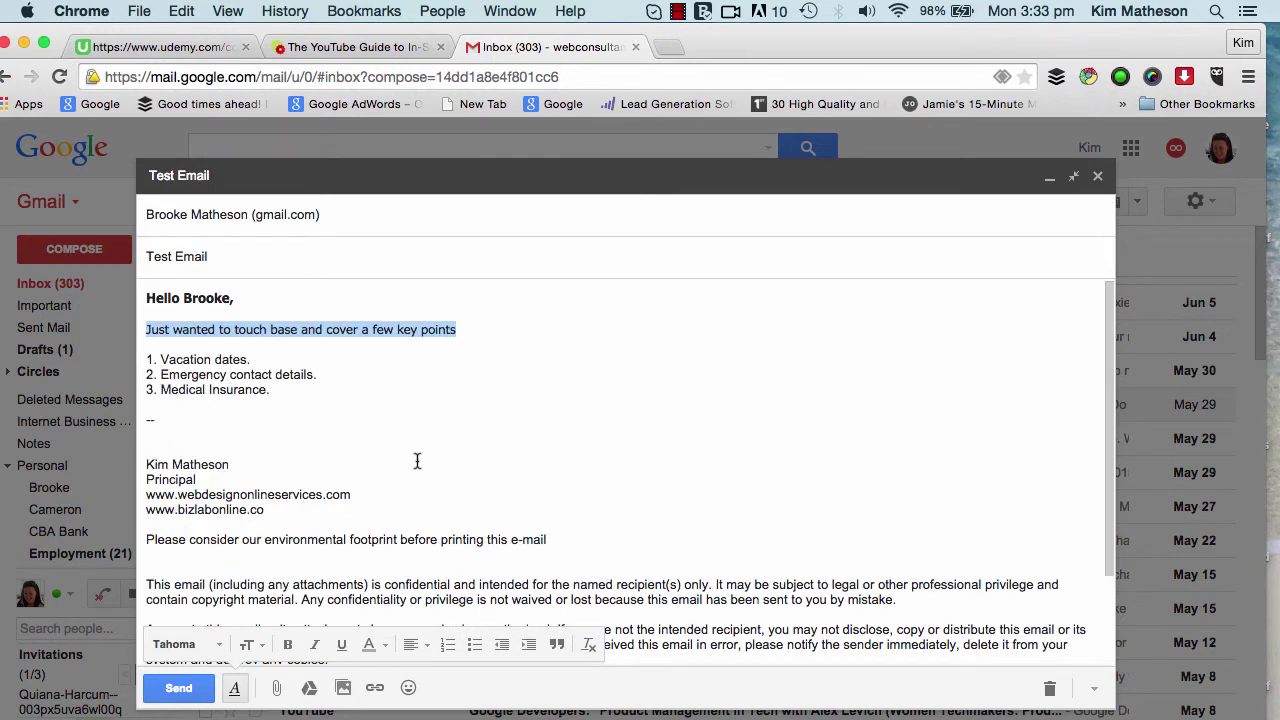
left_click(315, 650)
left_click(287, 408)
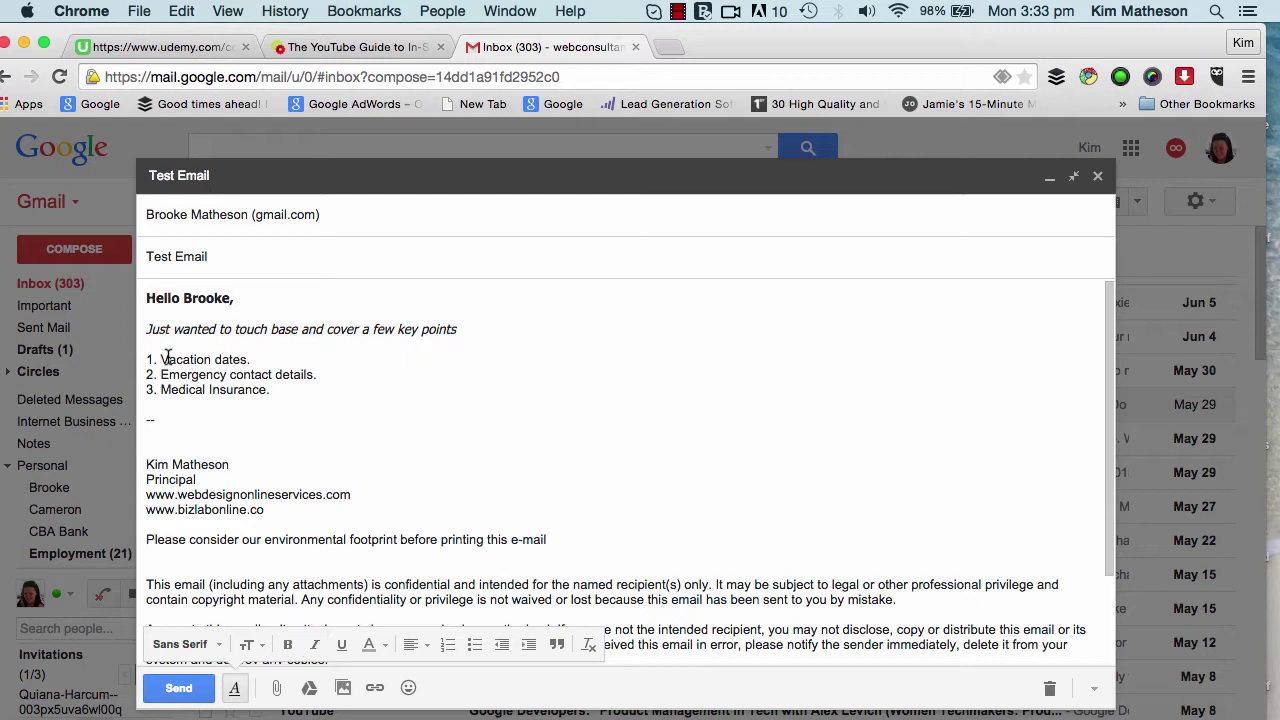
Turn the three key points, from Vacation dates to Medical Insurance, into a bulleted list in Tahoma.
left_click_drag(147, 359, 267, 390)
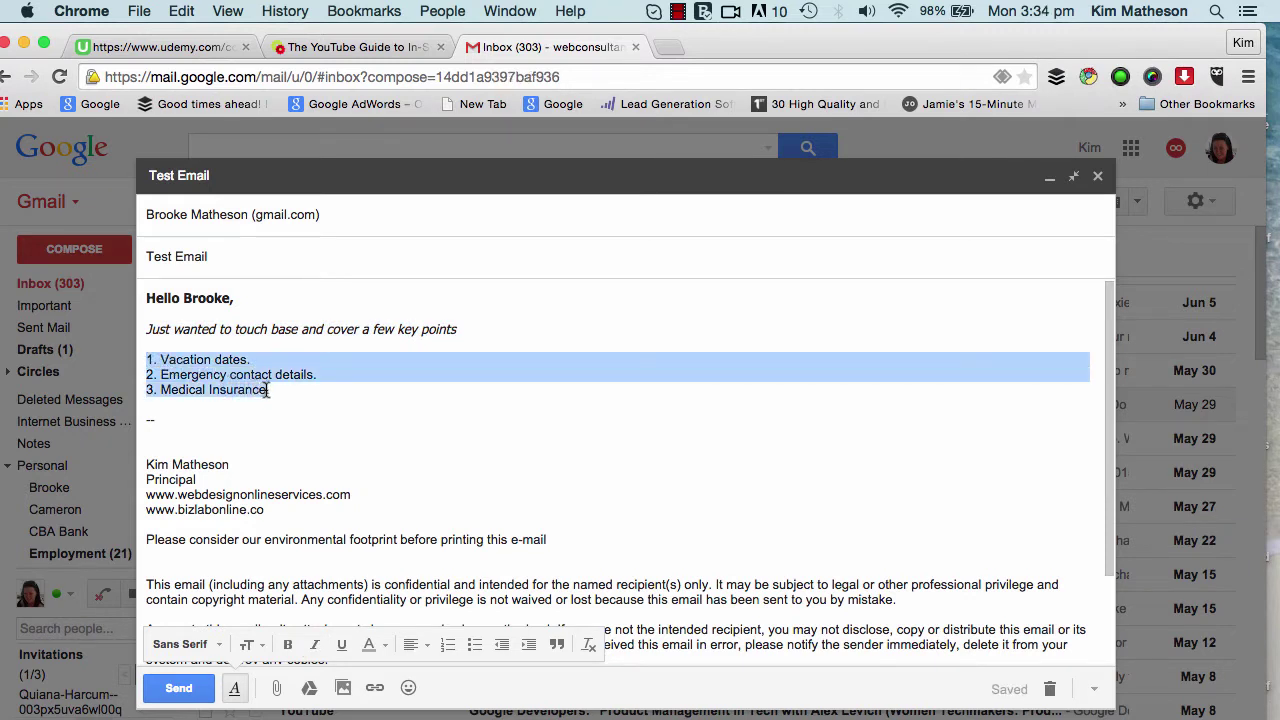
left_click(476, 646)
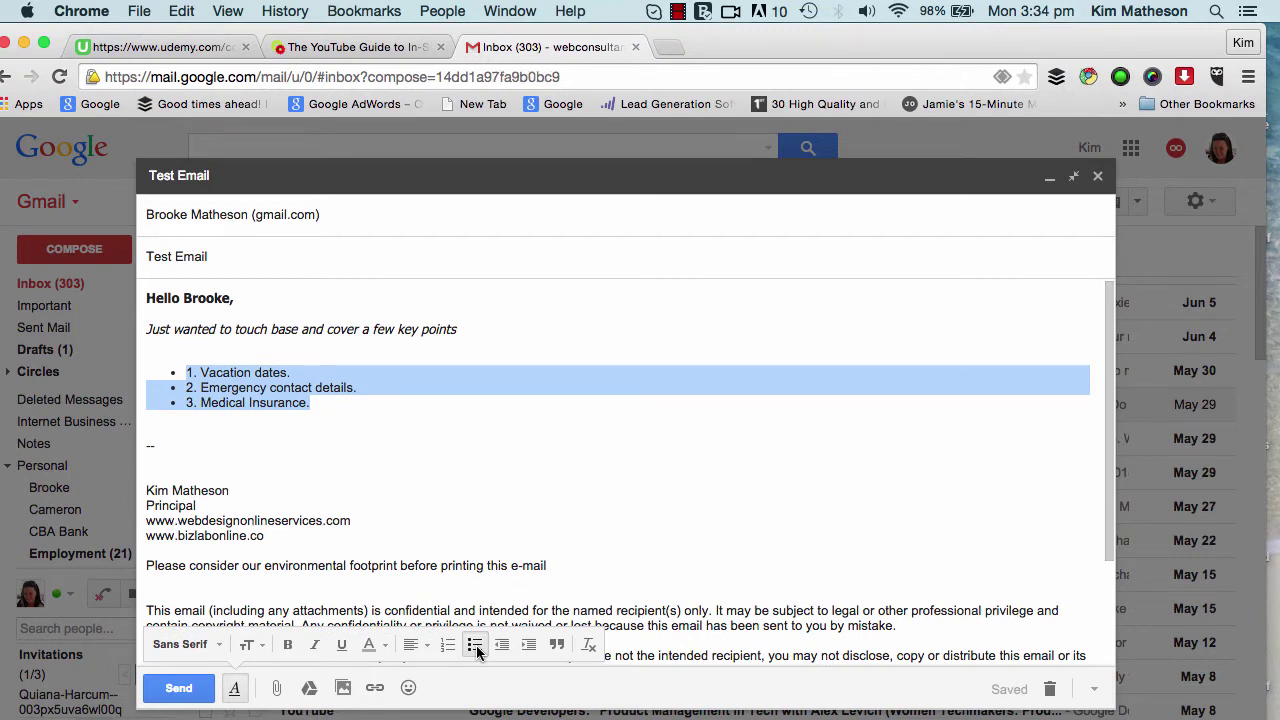
left_click(217, 646)
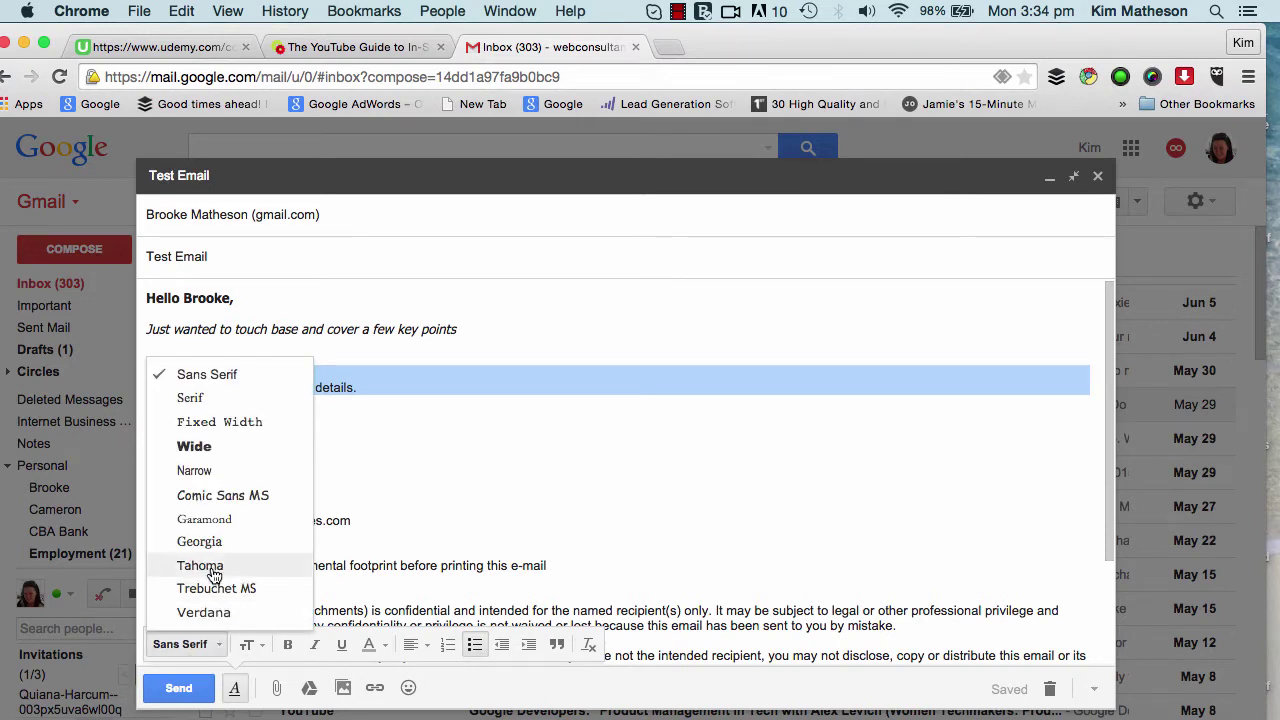
left_click(210, 565)
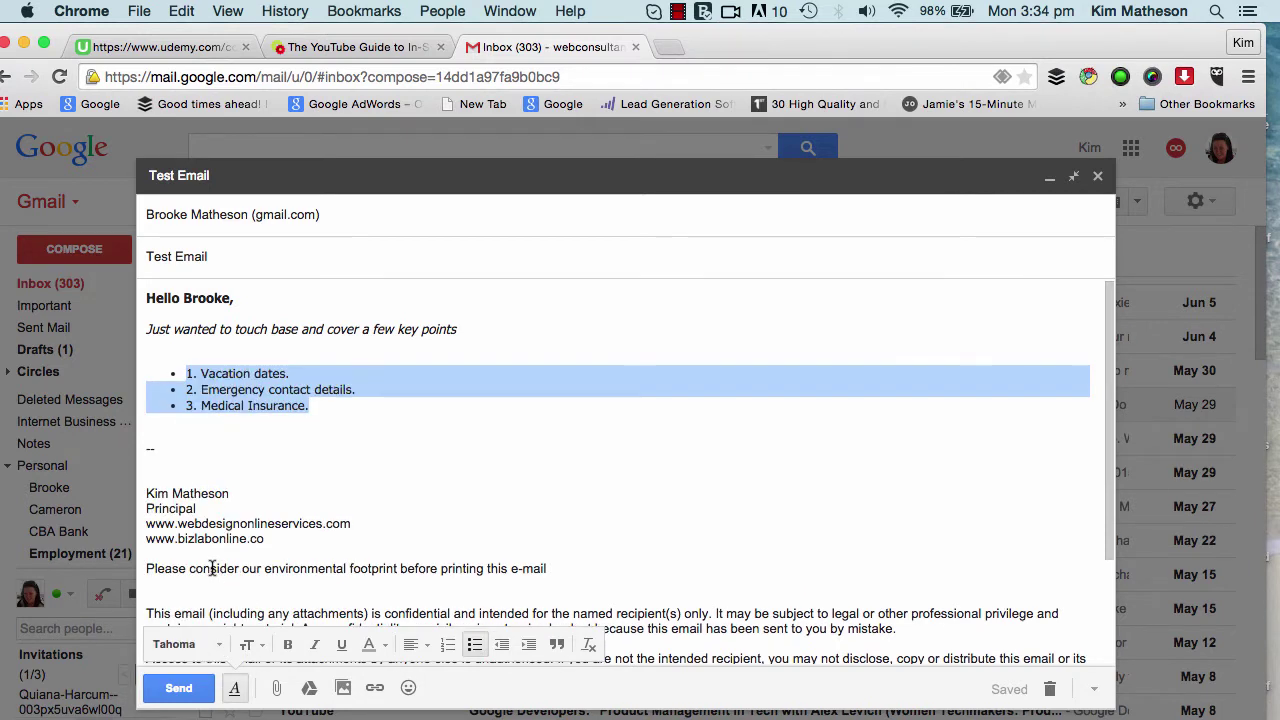
Change the text color of the three bulleted key points to red.
left_click(384, 647)
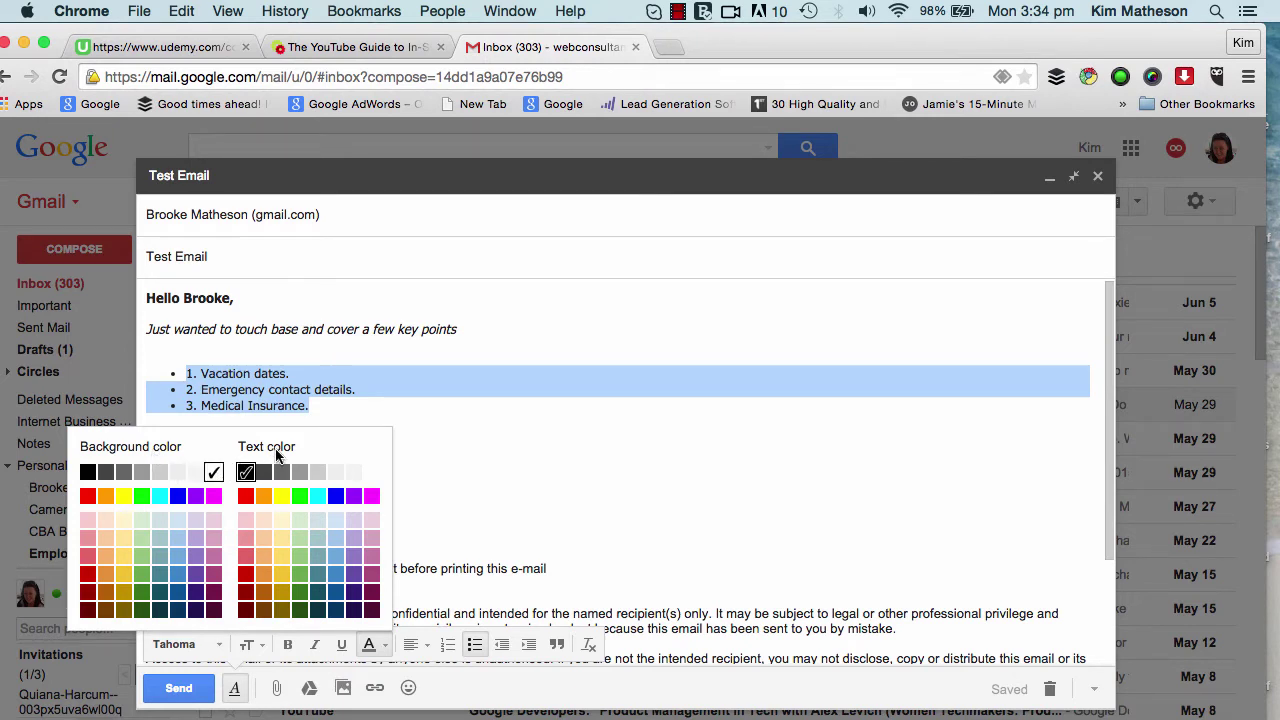
left_click(246, 496)
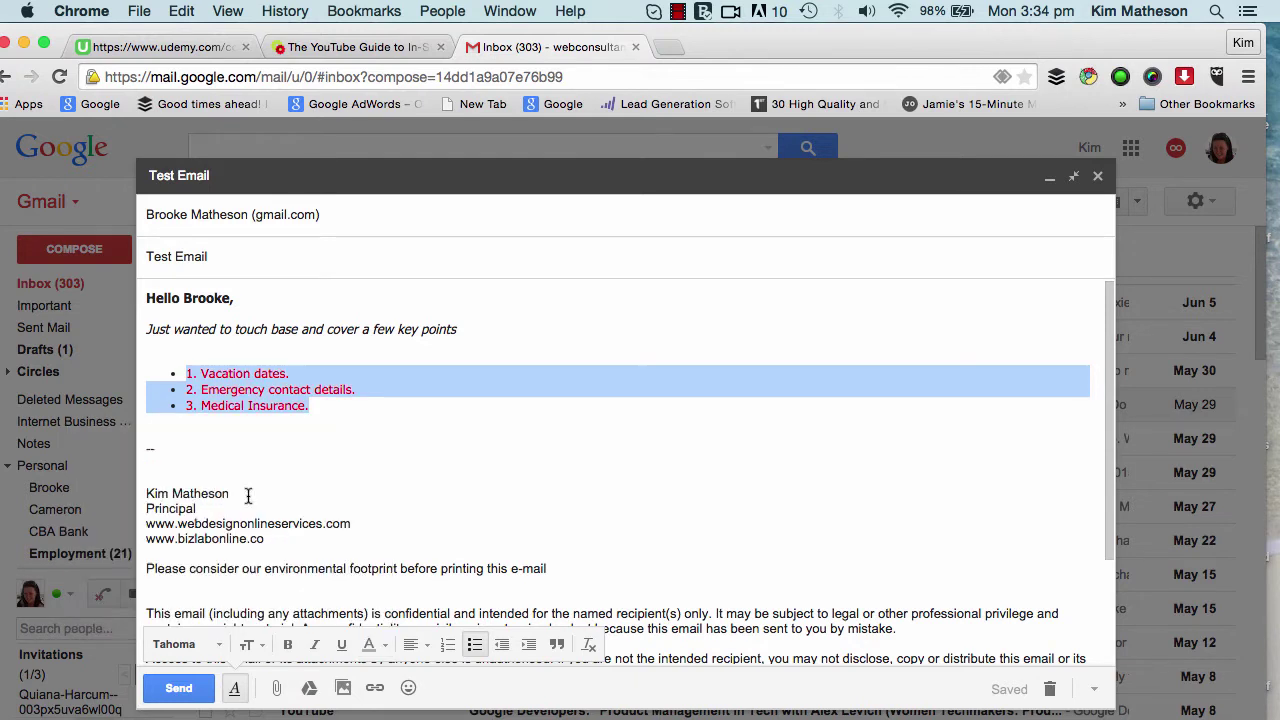
left_click(485, 465)
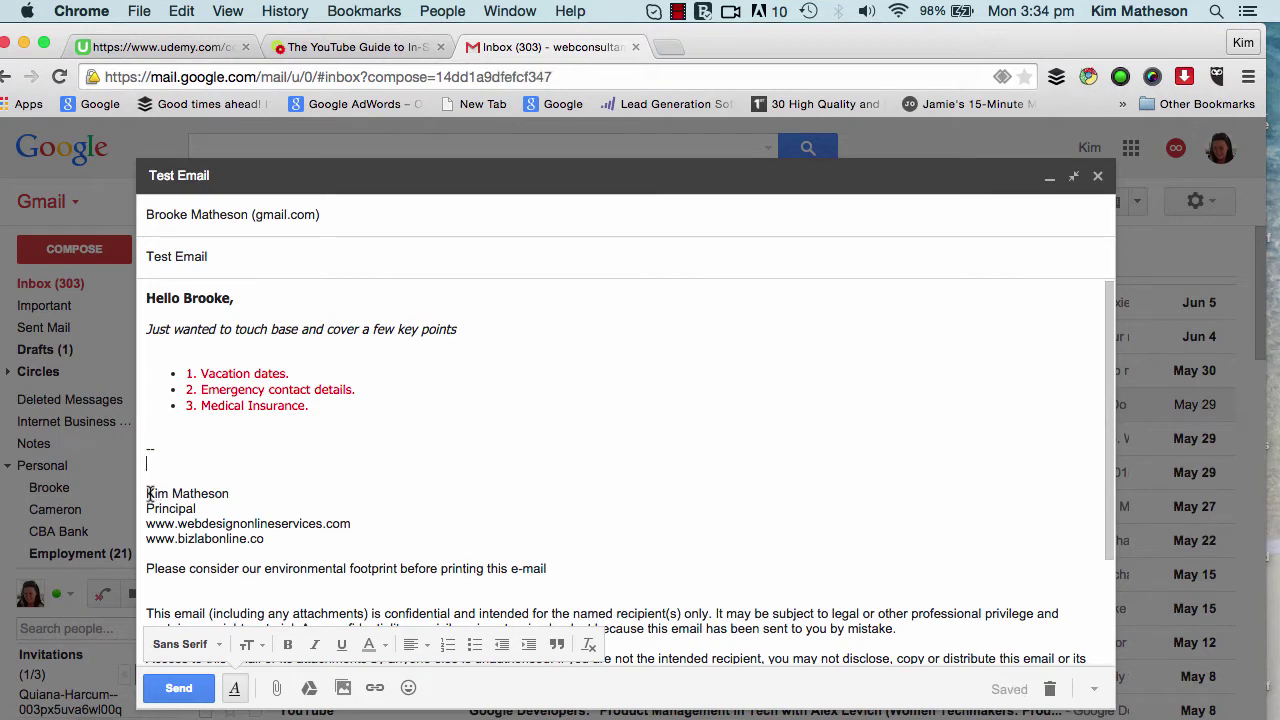
Make the sender's name and the title "Principal" in the signature bold and italic.
scroll(380, 498, "down", 1)
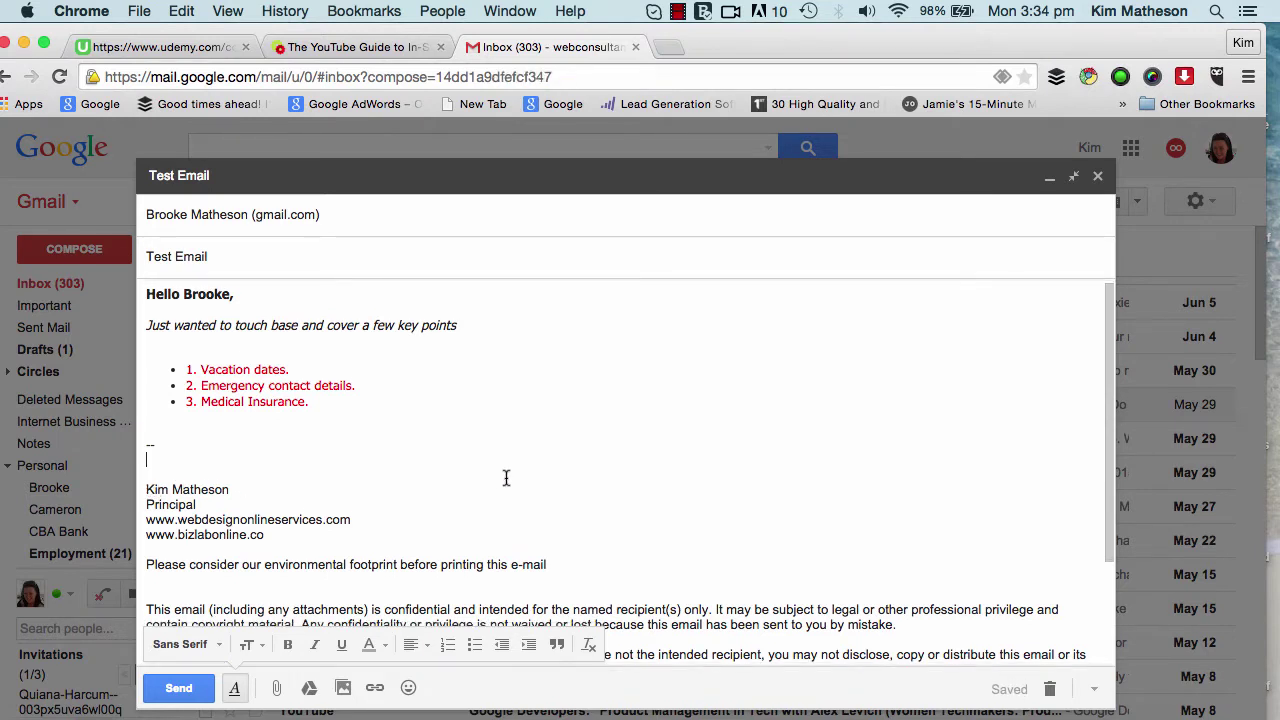
scroll(506, 478, "down", 5)
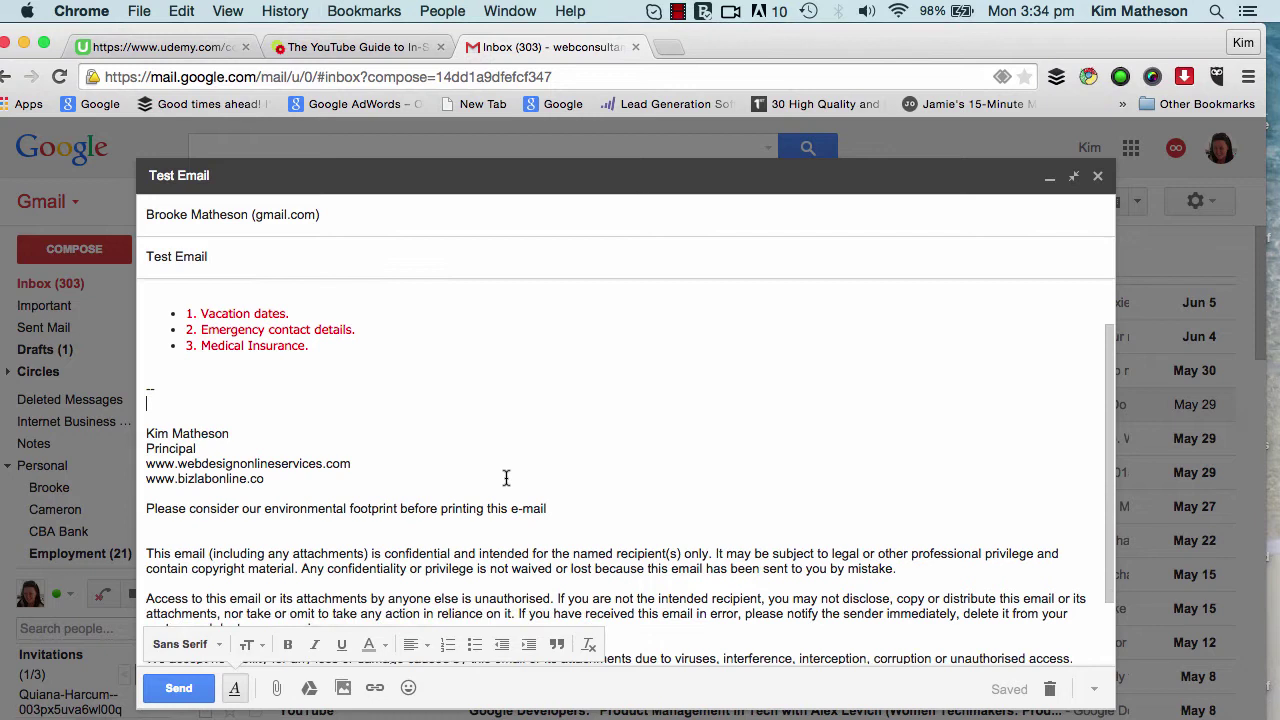
scroll(506, 478, "down", 1)
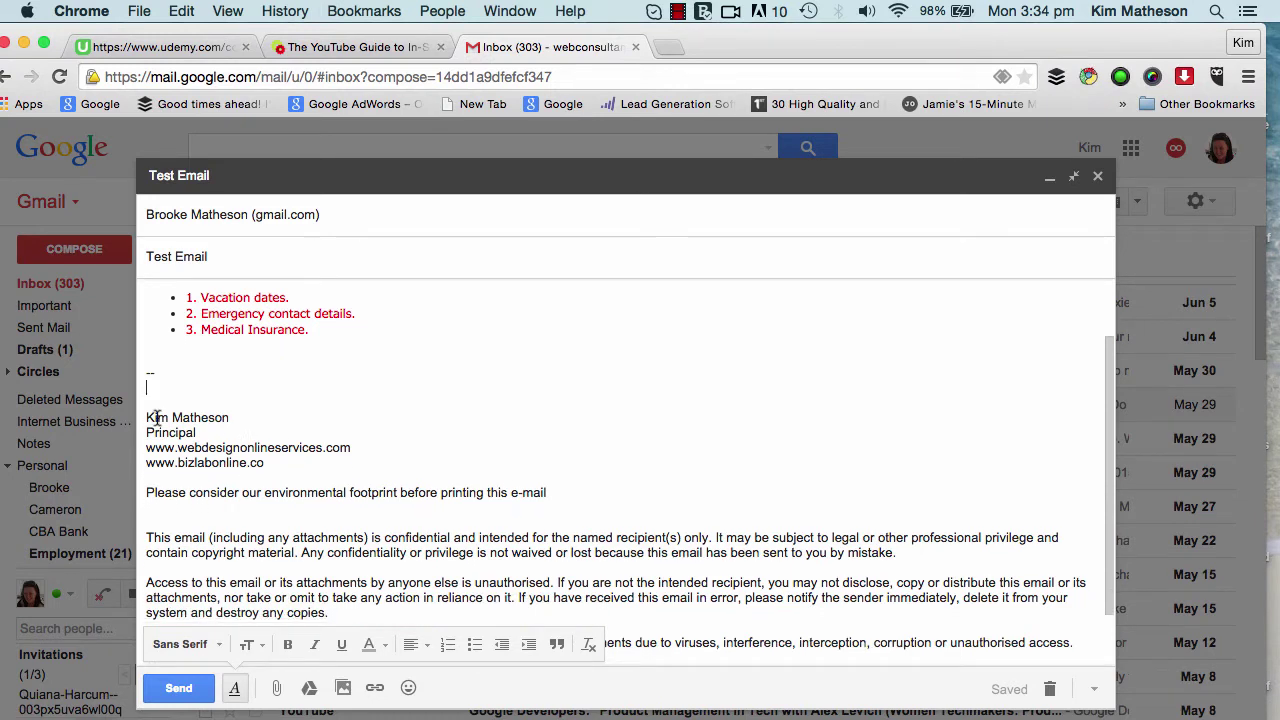
left_click_drag(145, 420, 205, 433)
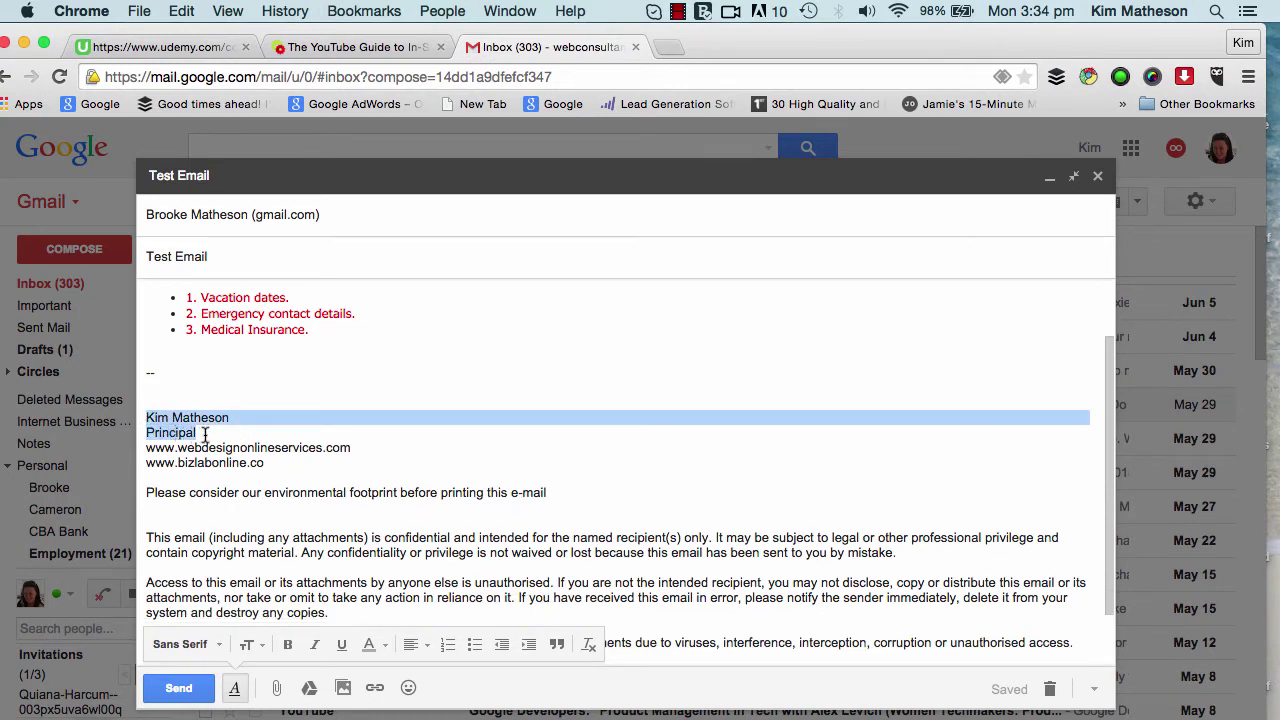
left_click(315, 646)
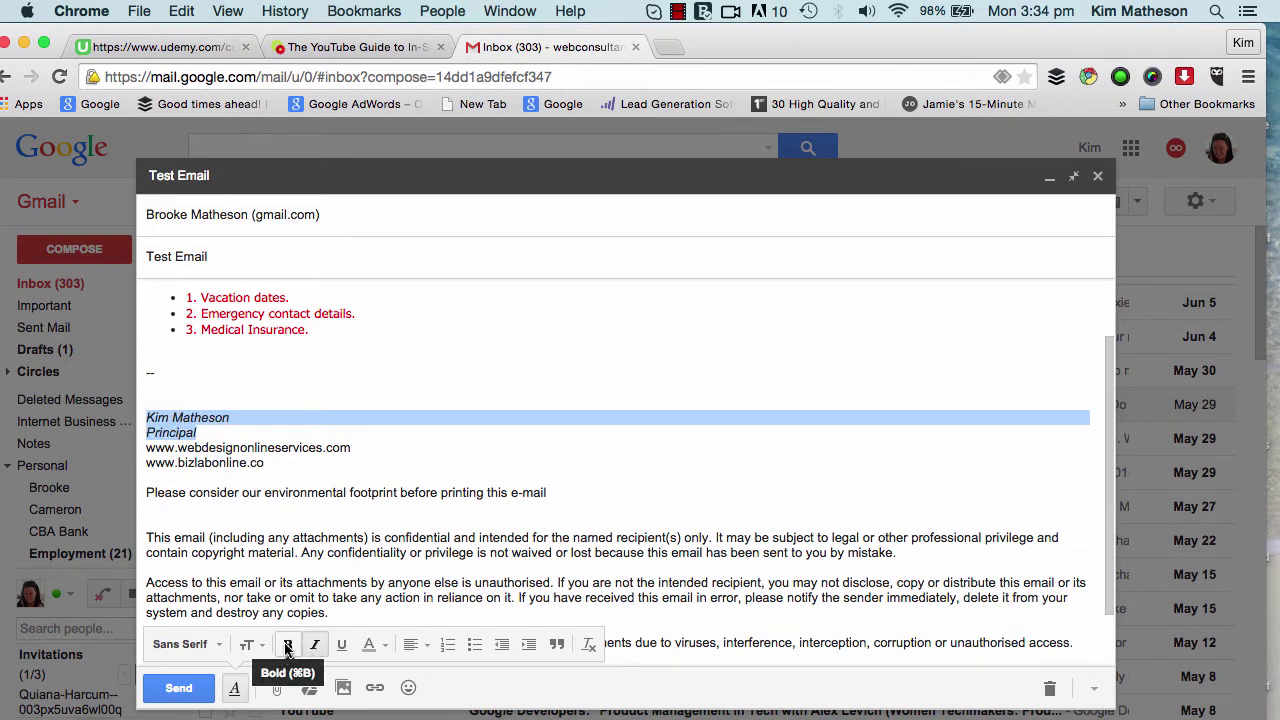
left_click(287, 646)
left_click(590, 476)
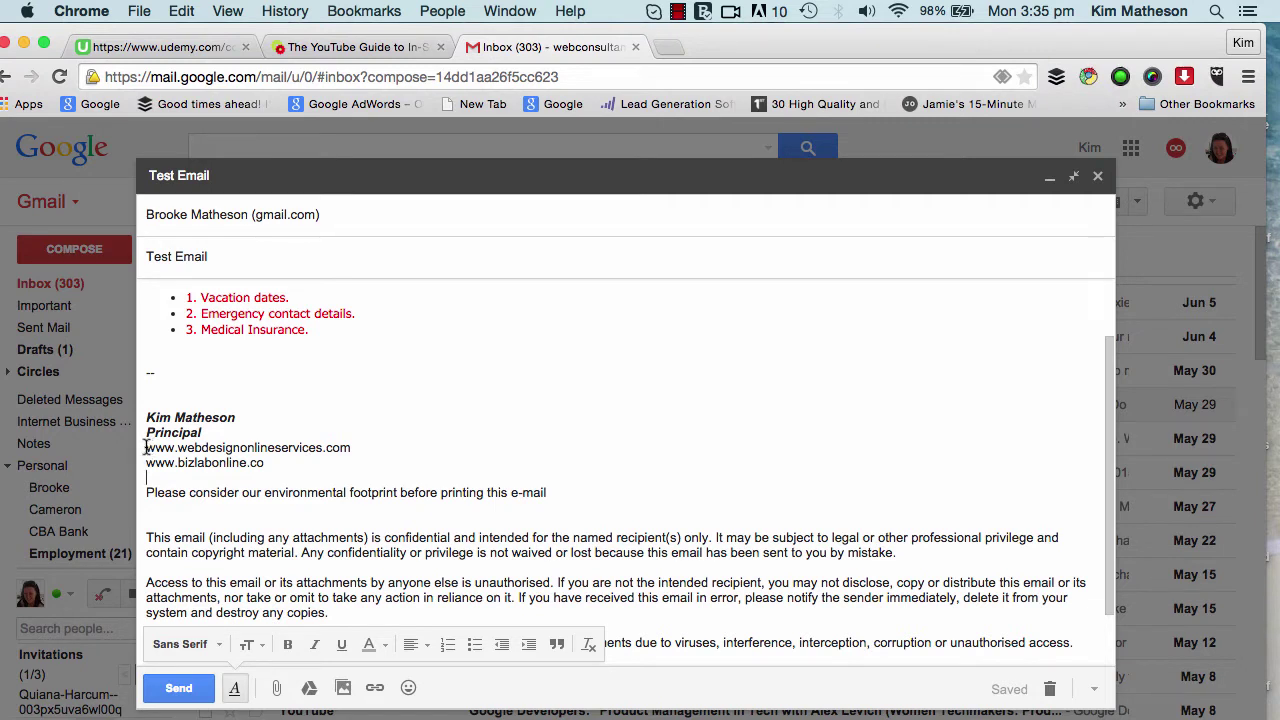
left_click_drag(145, 447, 268, 466)
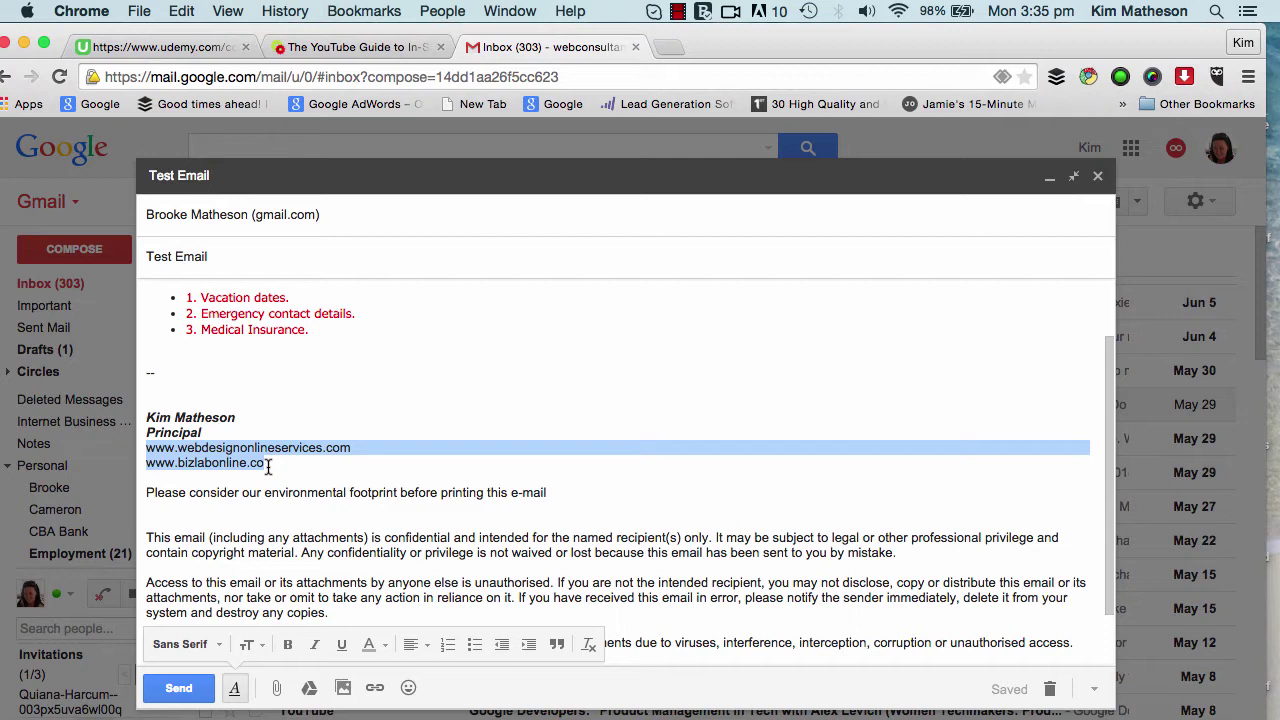
left_click(284, 467)
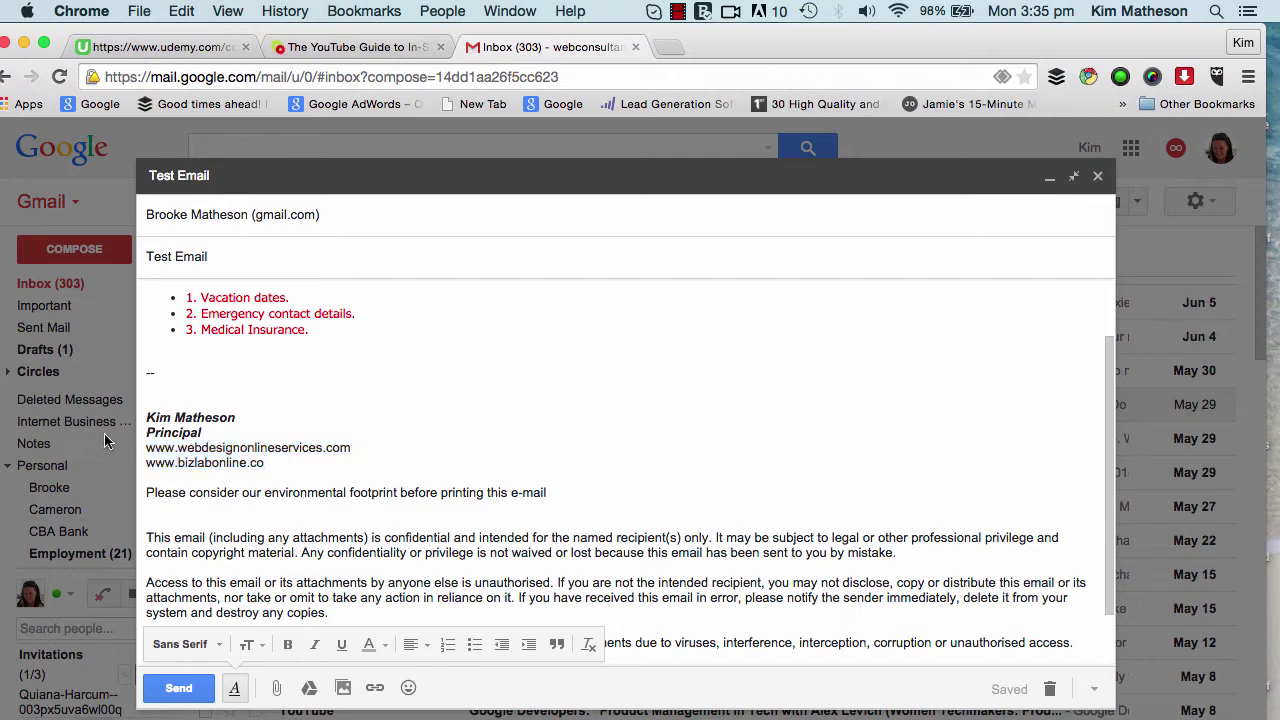
left_click_drag(145, 450, 358, 448)
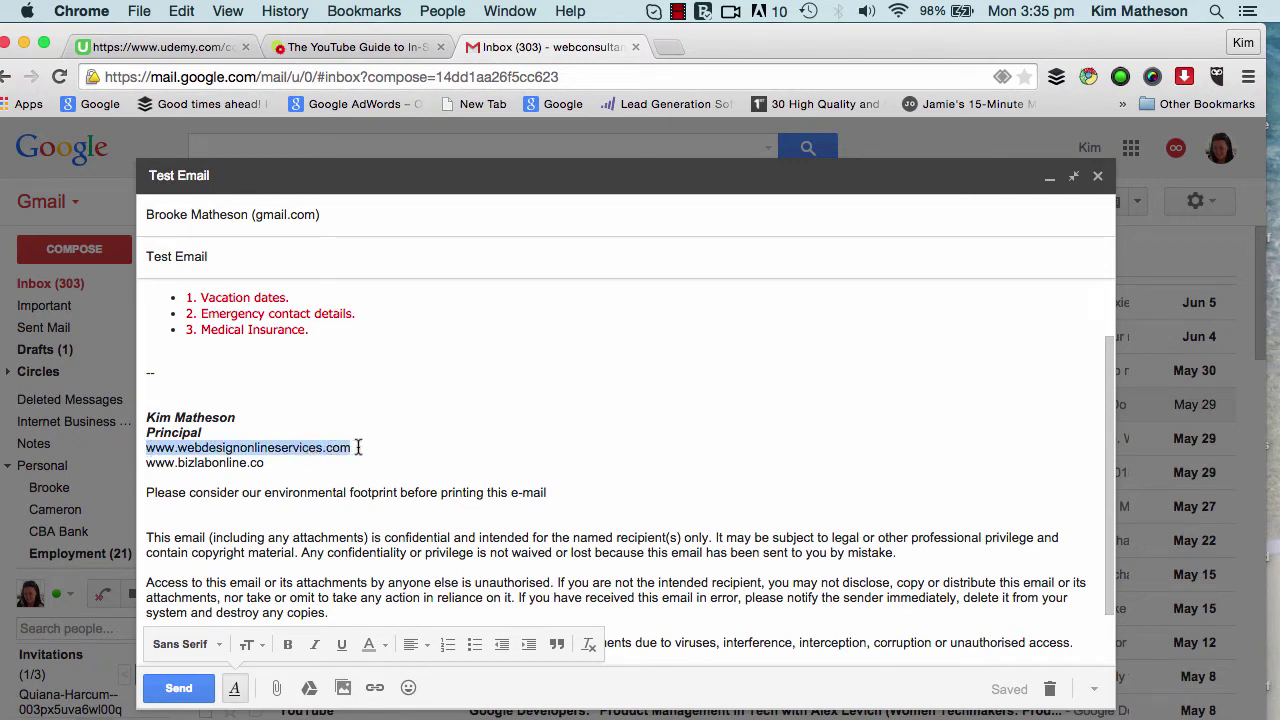
left_click(375, 689)
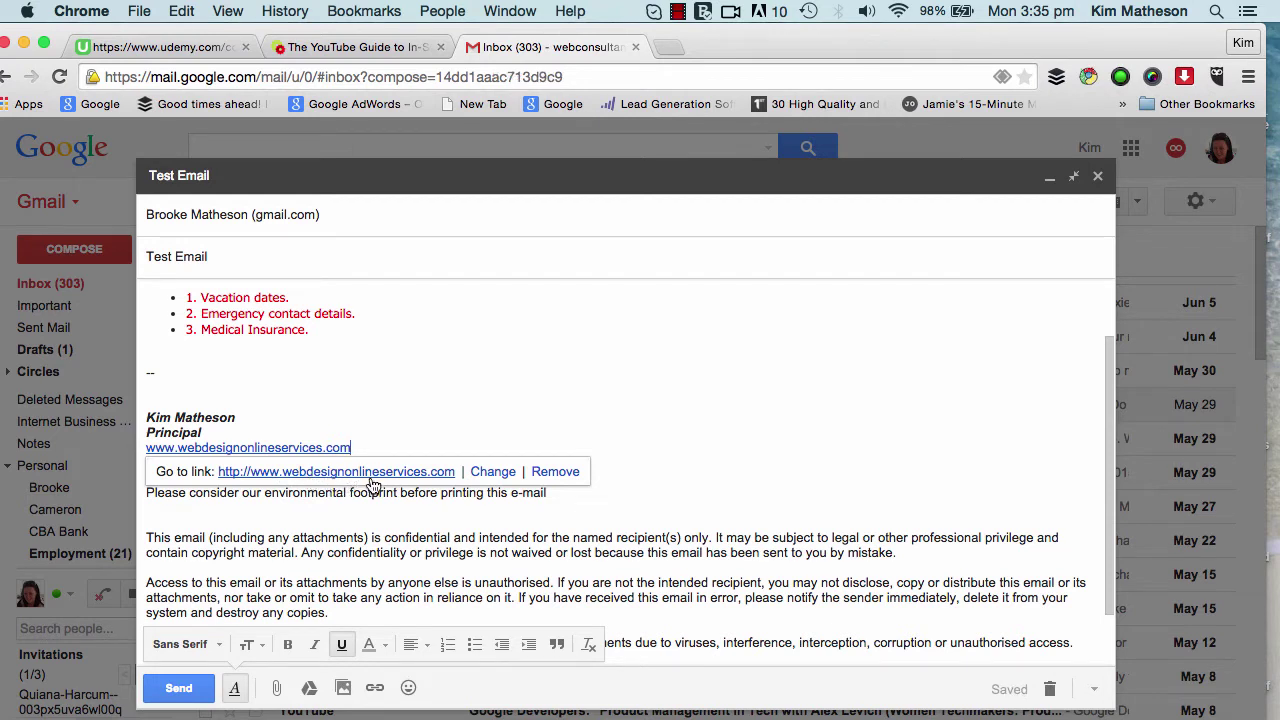
left_click(494, 472)
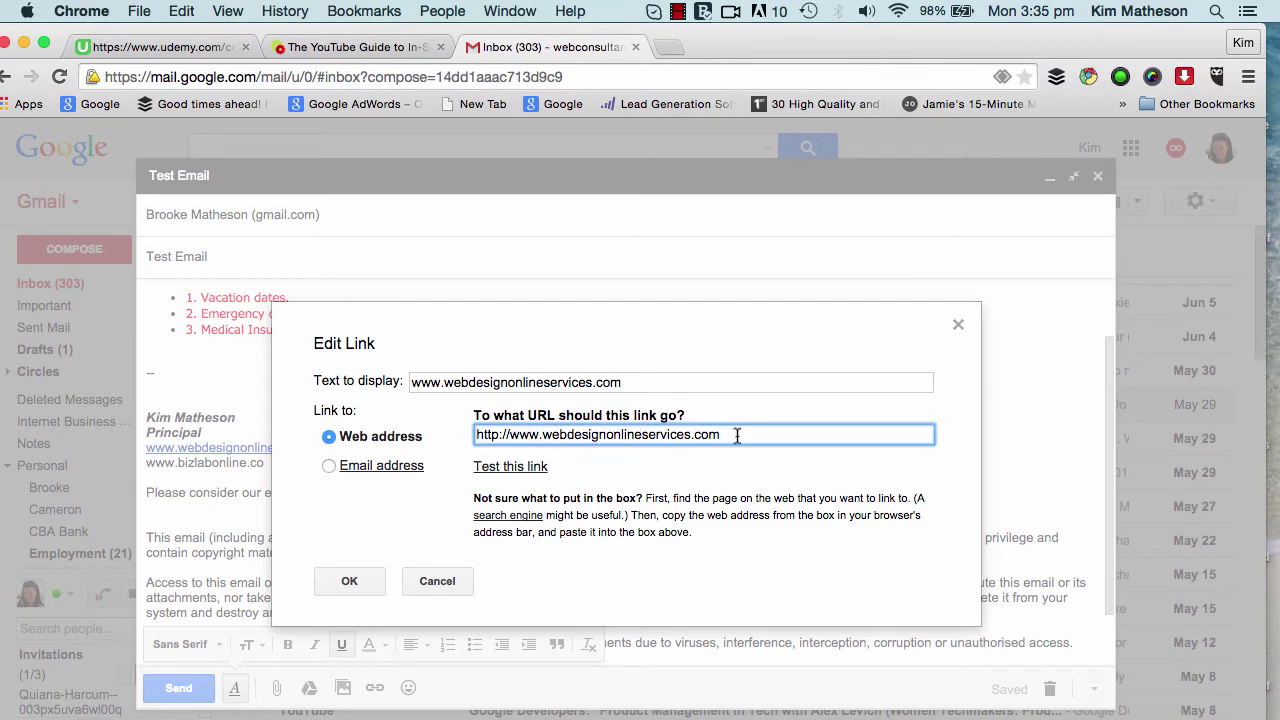
left_click_drag(646, 382, 394, 374)
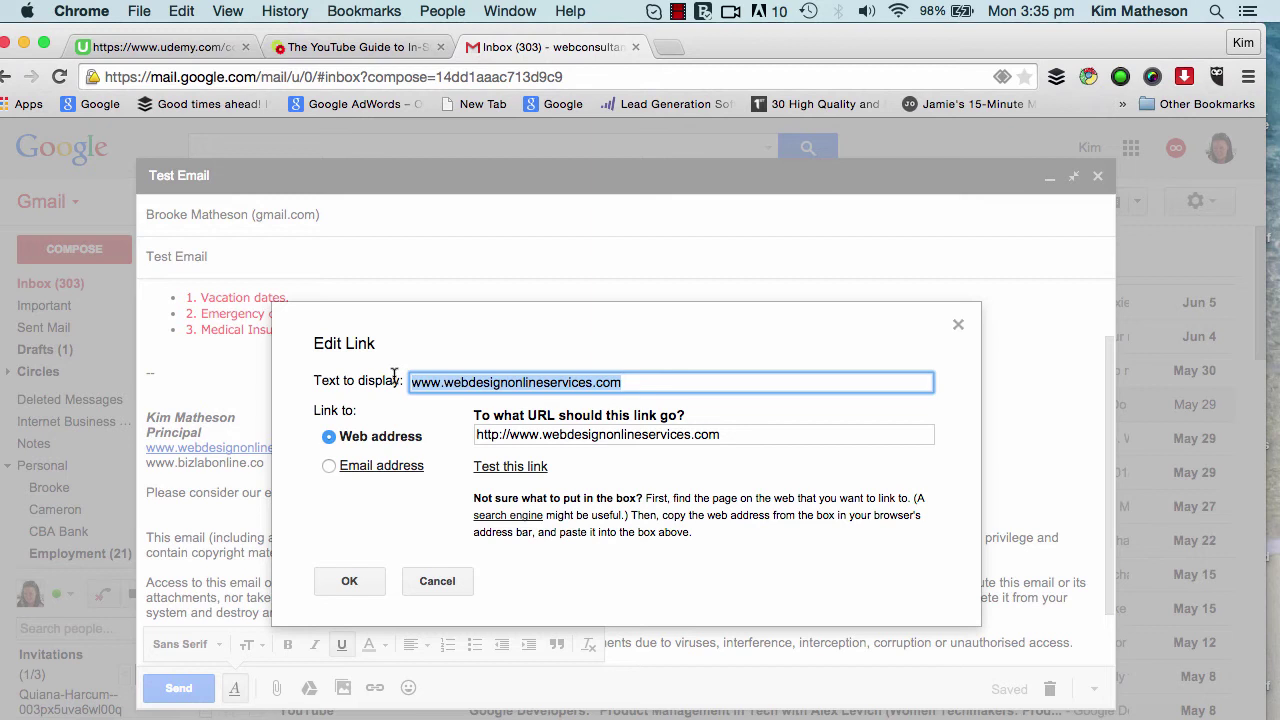
type("Please vi")
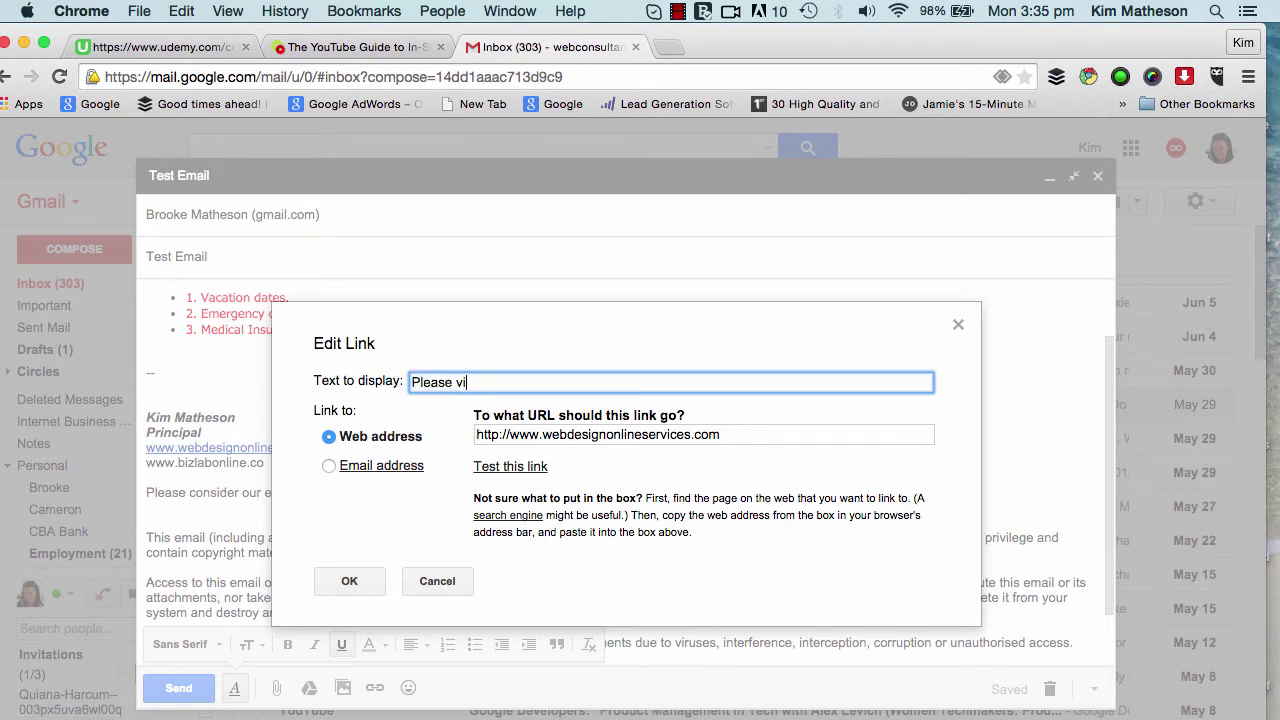
type("sit our website")
left_click(360, 586)
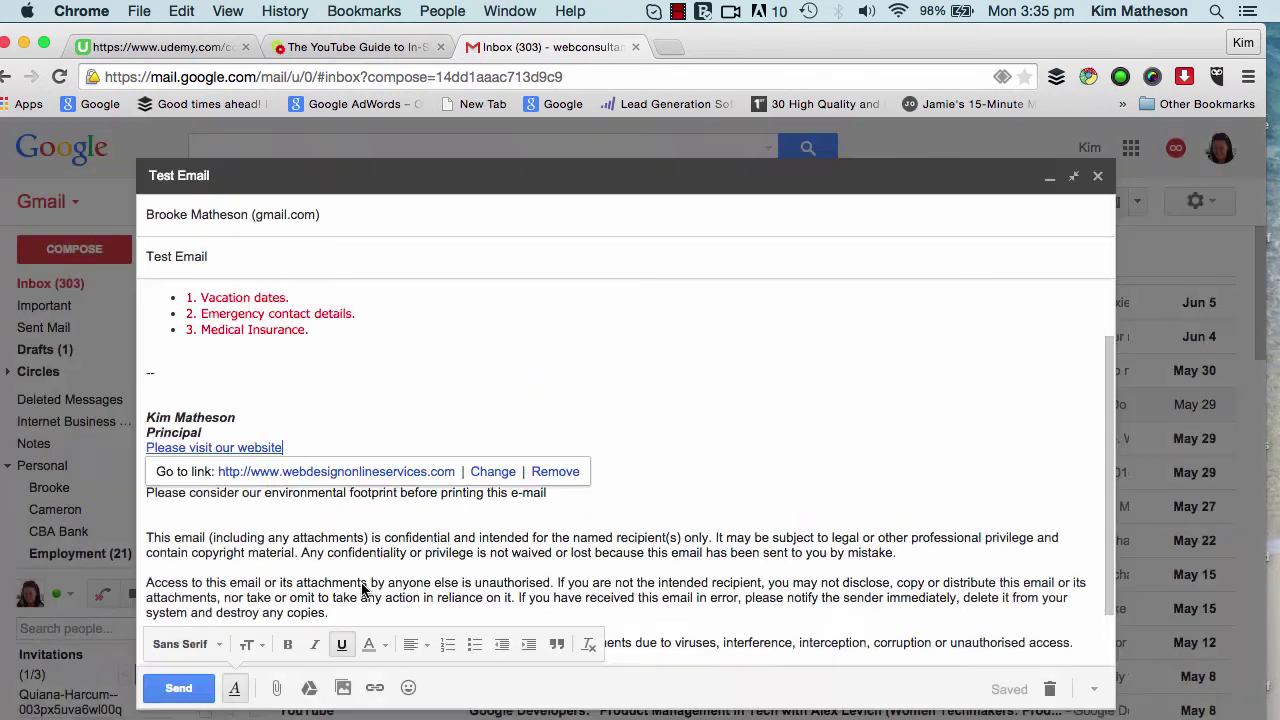
left_click(674, 451)
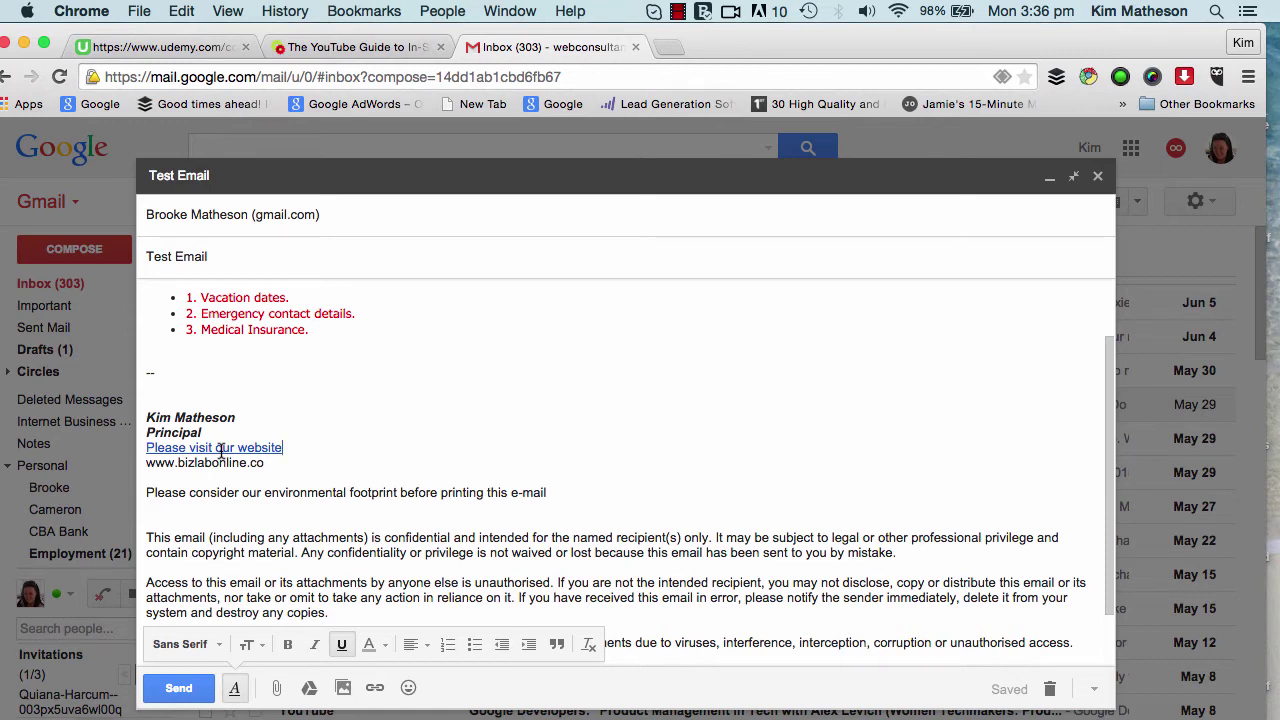
left_click_drag(146, 450, 283, 451)
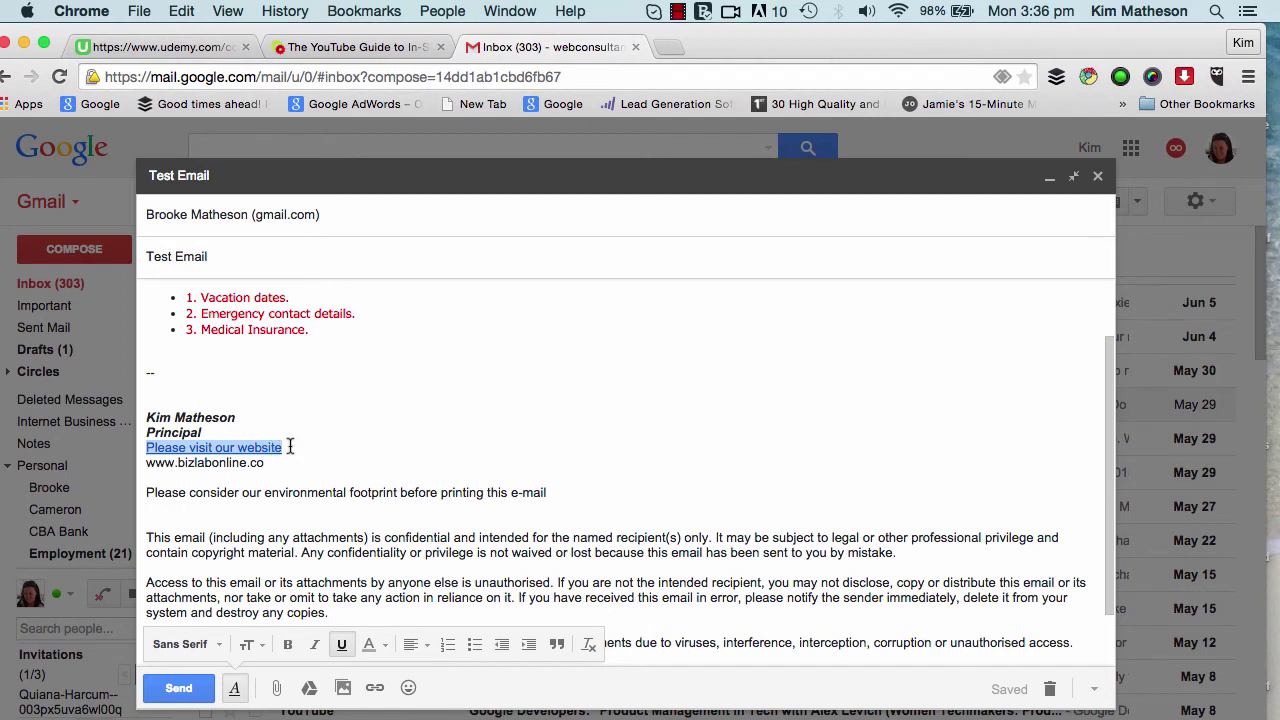
left_click(375, 688)
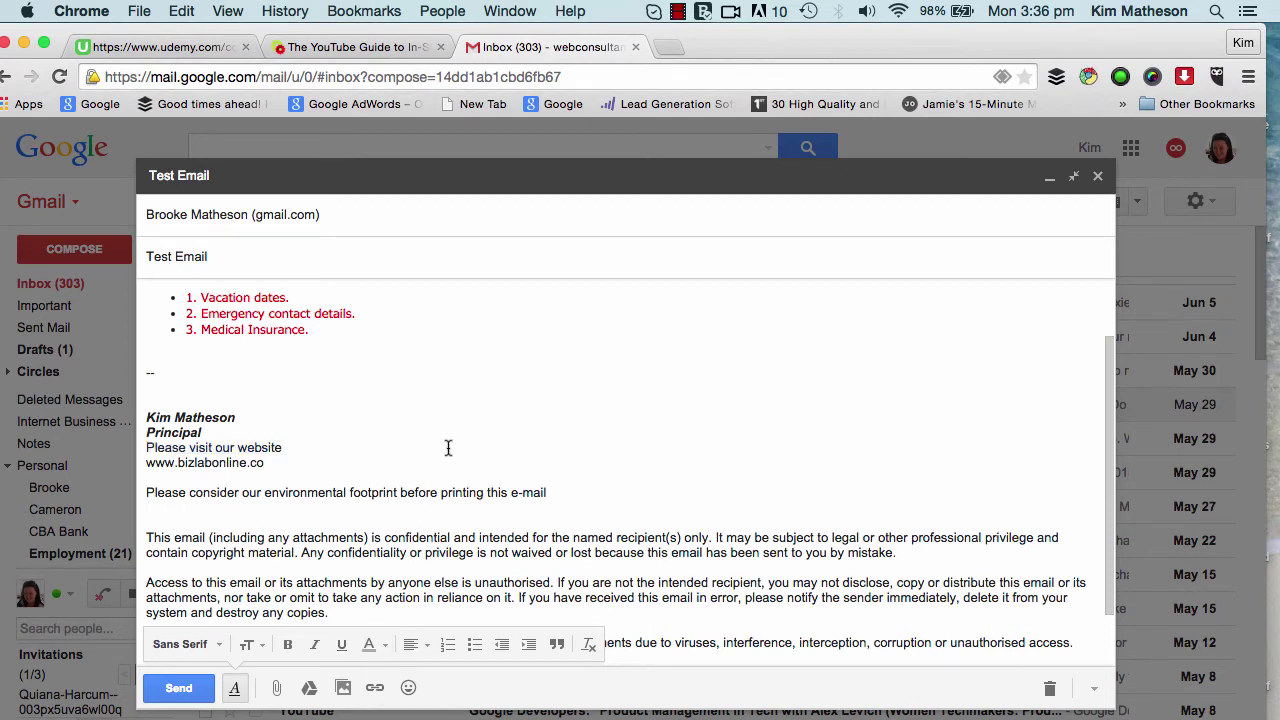
left_click_drag(147, 447, 305, 462)
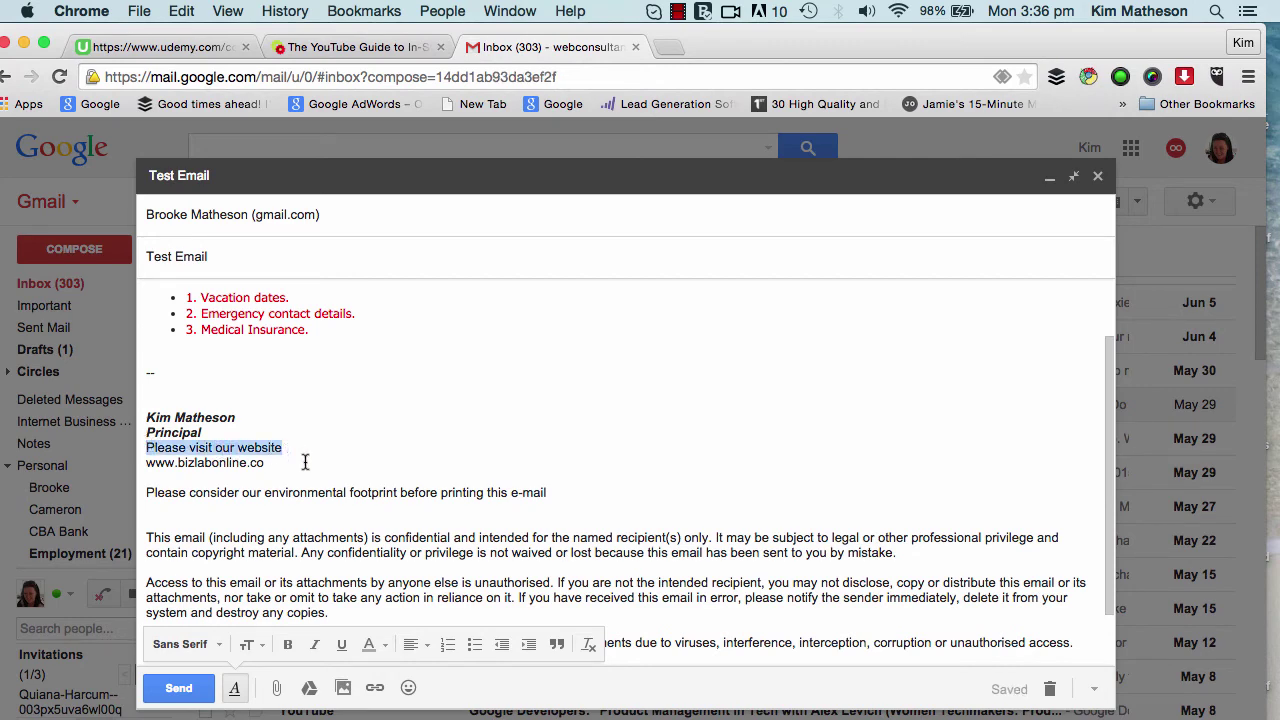
left_click(374, 688)
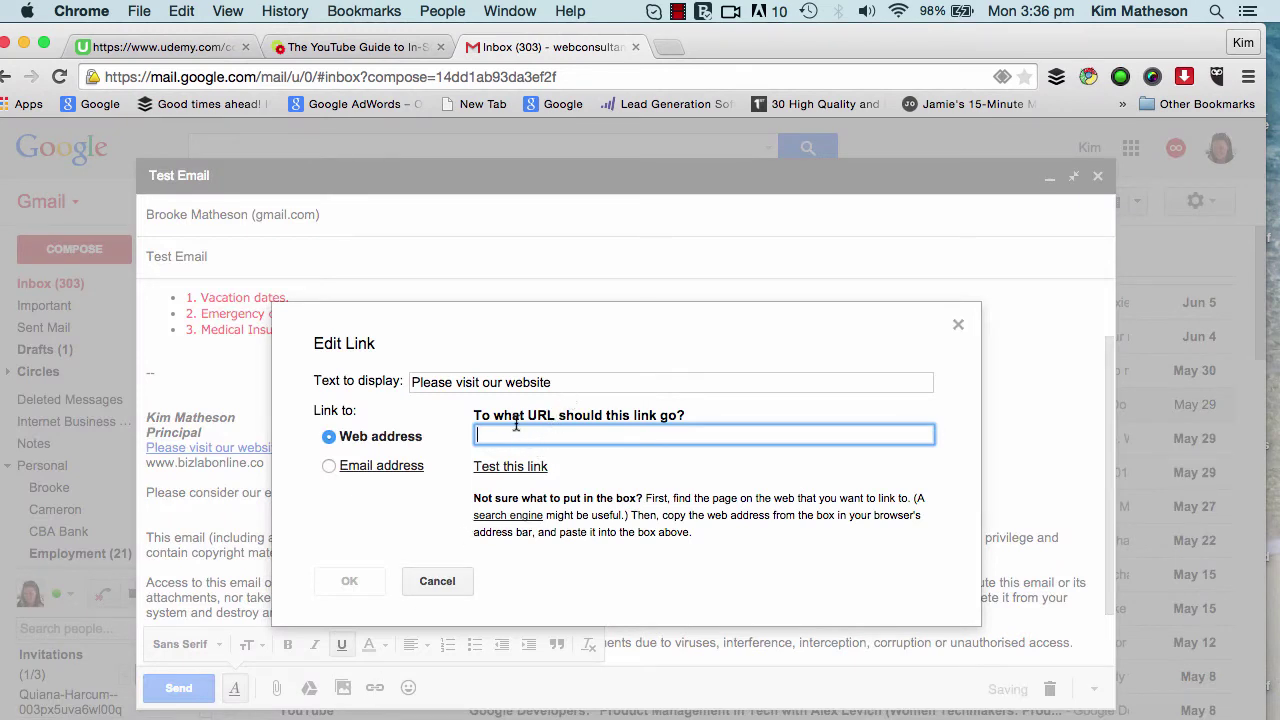
left_click_drag(569, 380, 405, 383)
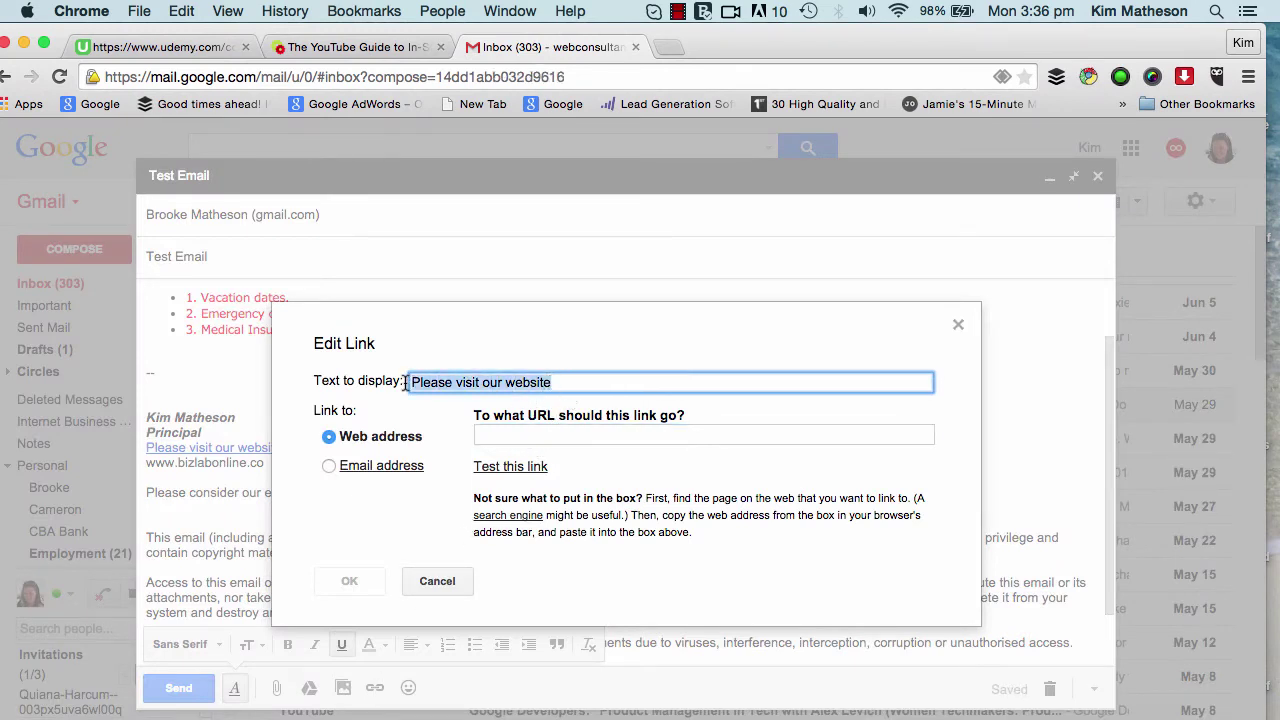
key("BackSpace")
left_click(504, 436)
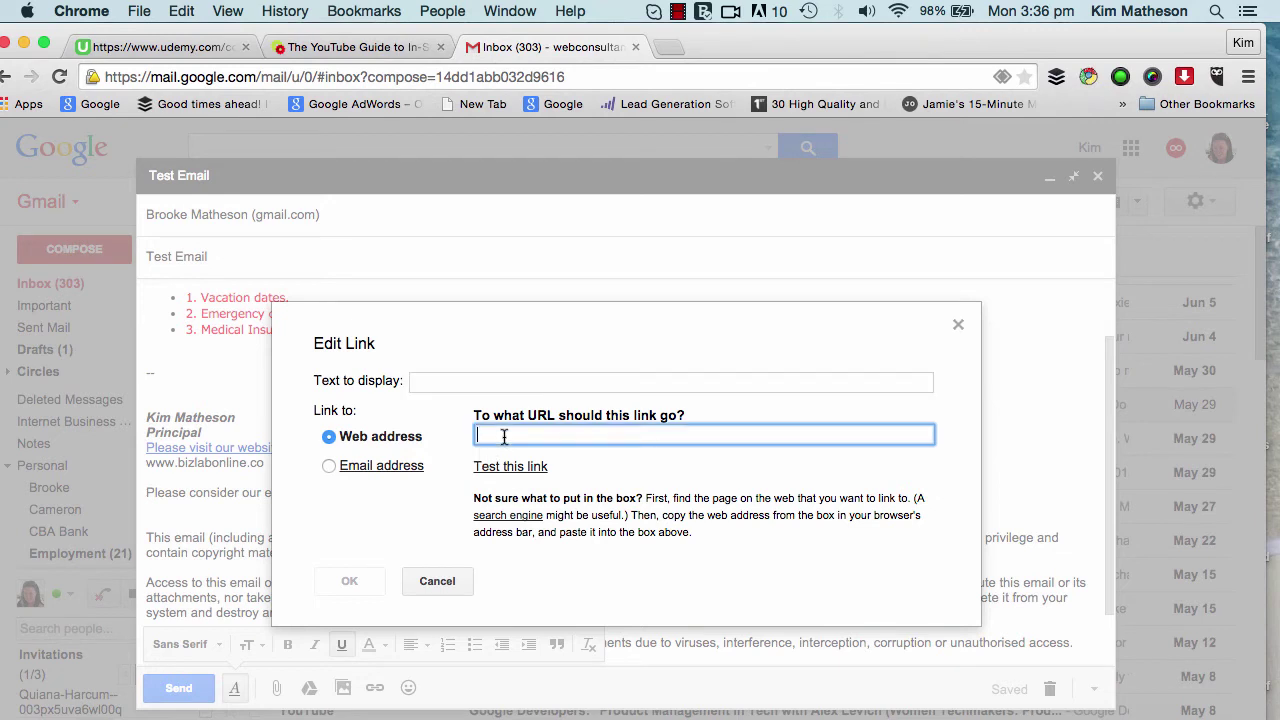
type("www.")
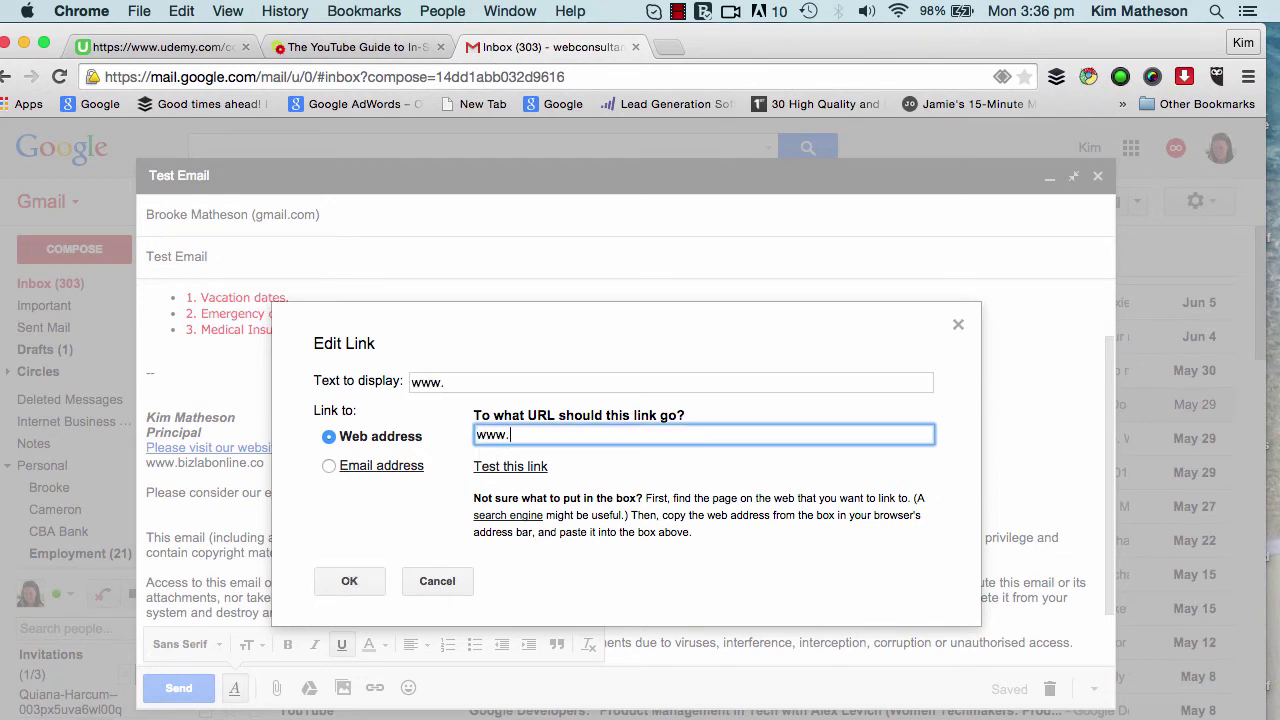
type("webdesignonlin")
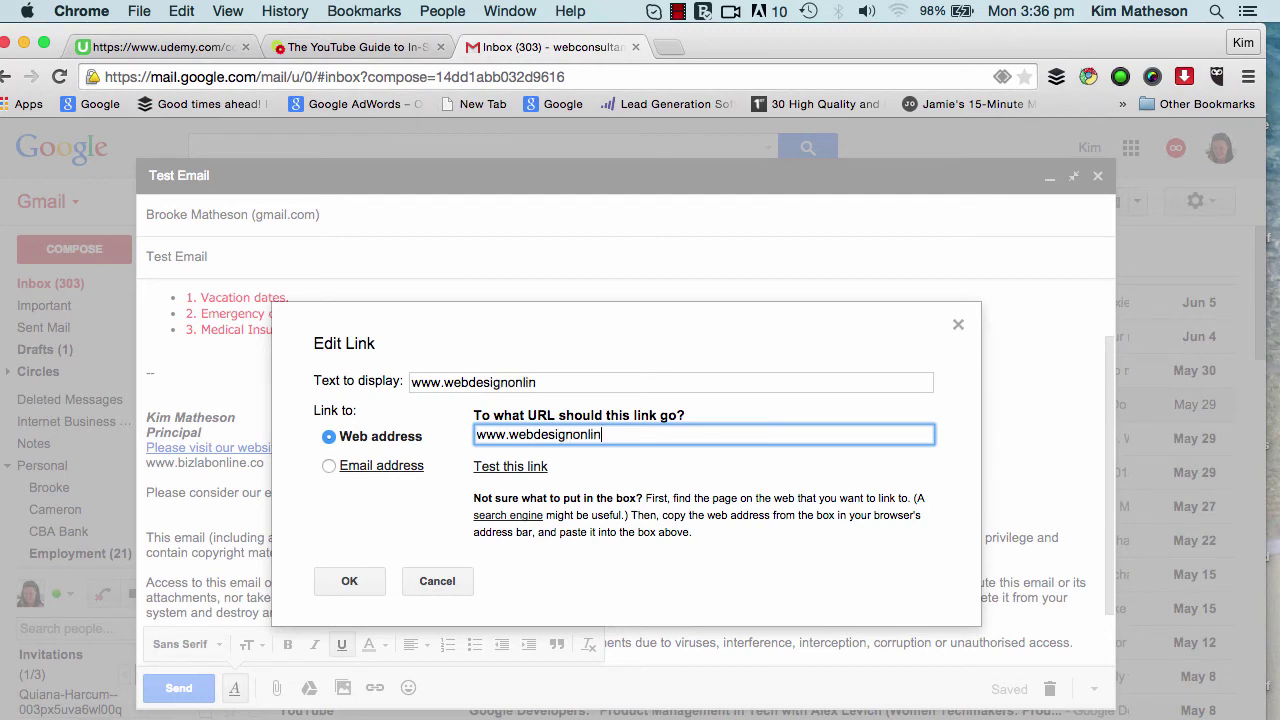
type("eseriv")
key("BackSpace")
type("vices.com")
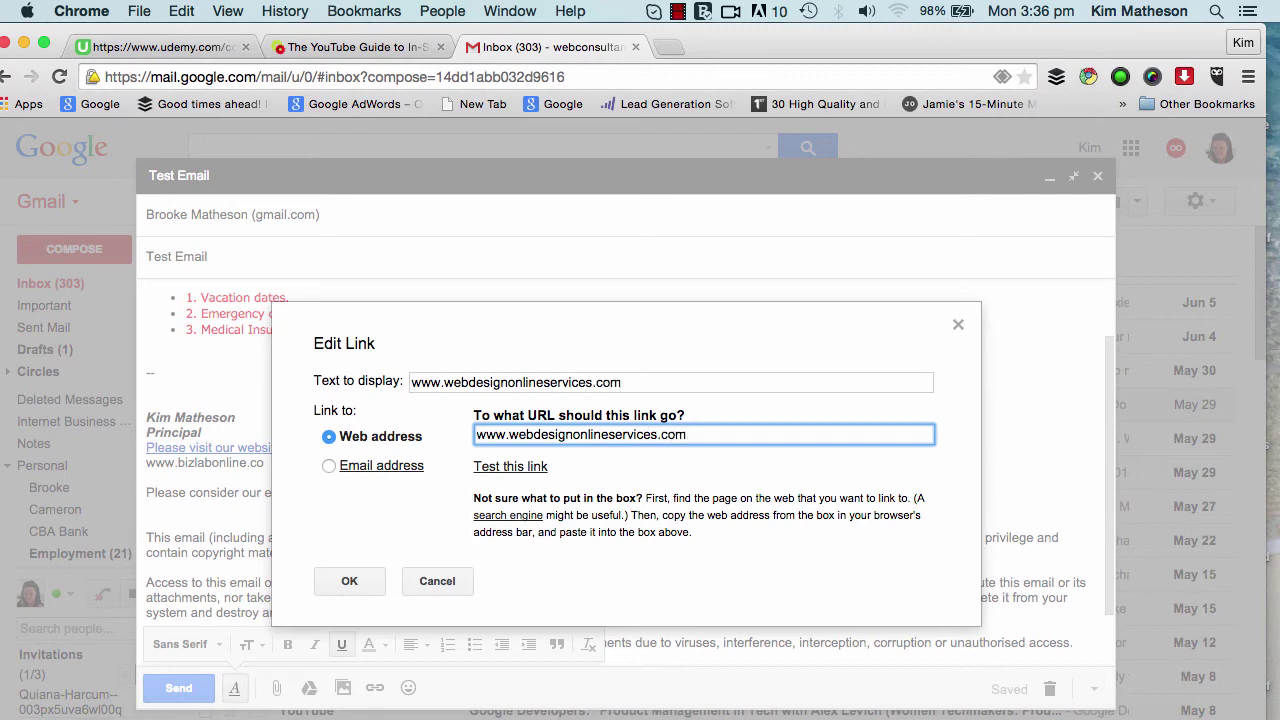
left_click(351, 580)
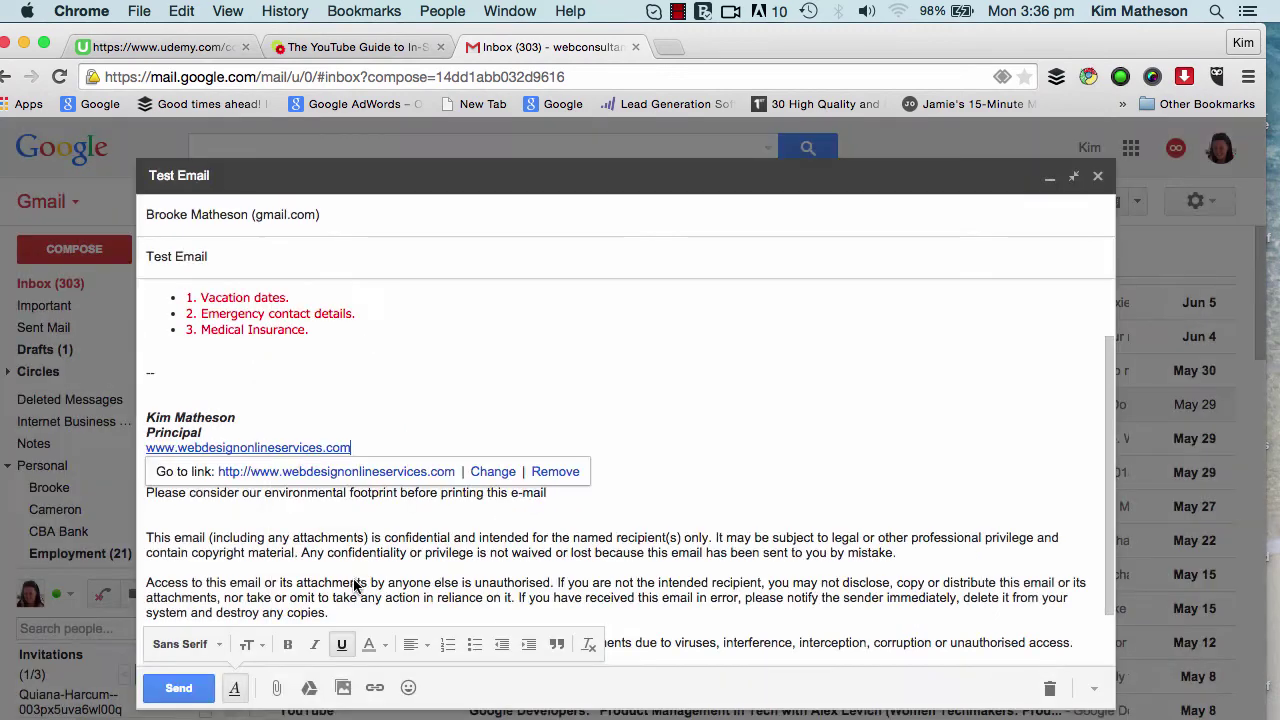
left_click(636, 429)
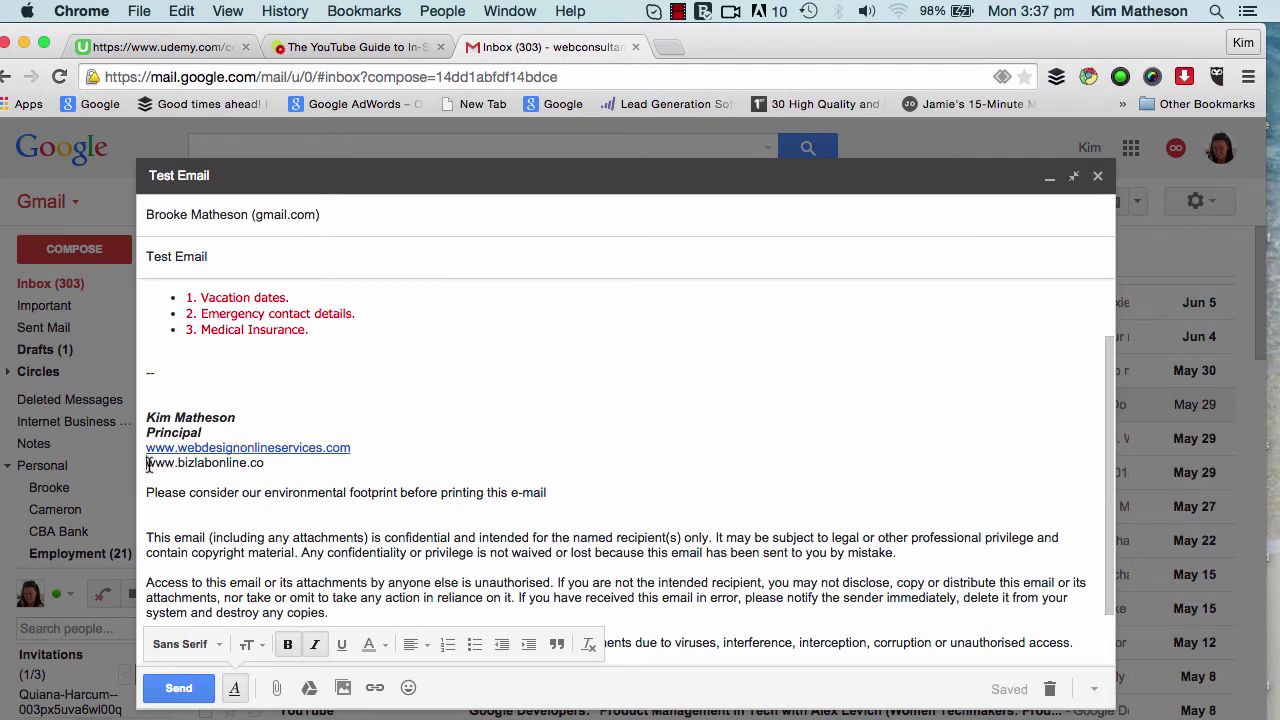
left_click_drag(147, 463, 268, 463)
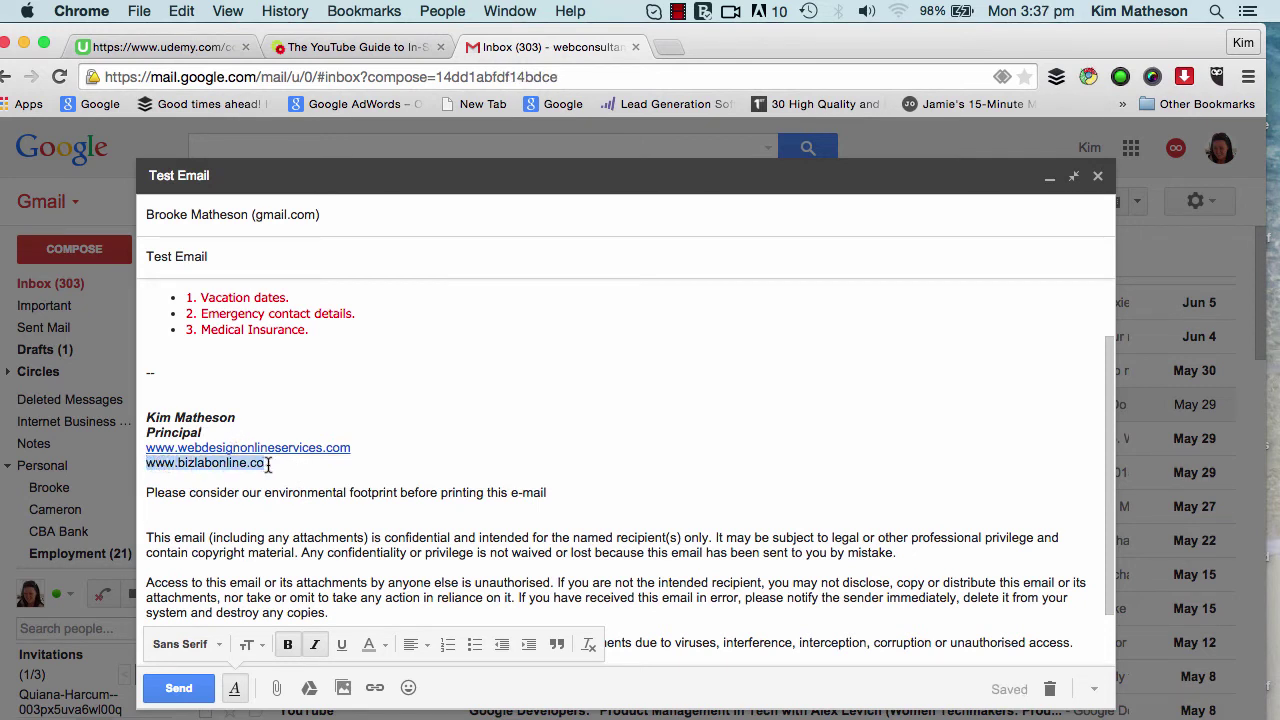
left_click(375, 690)
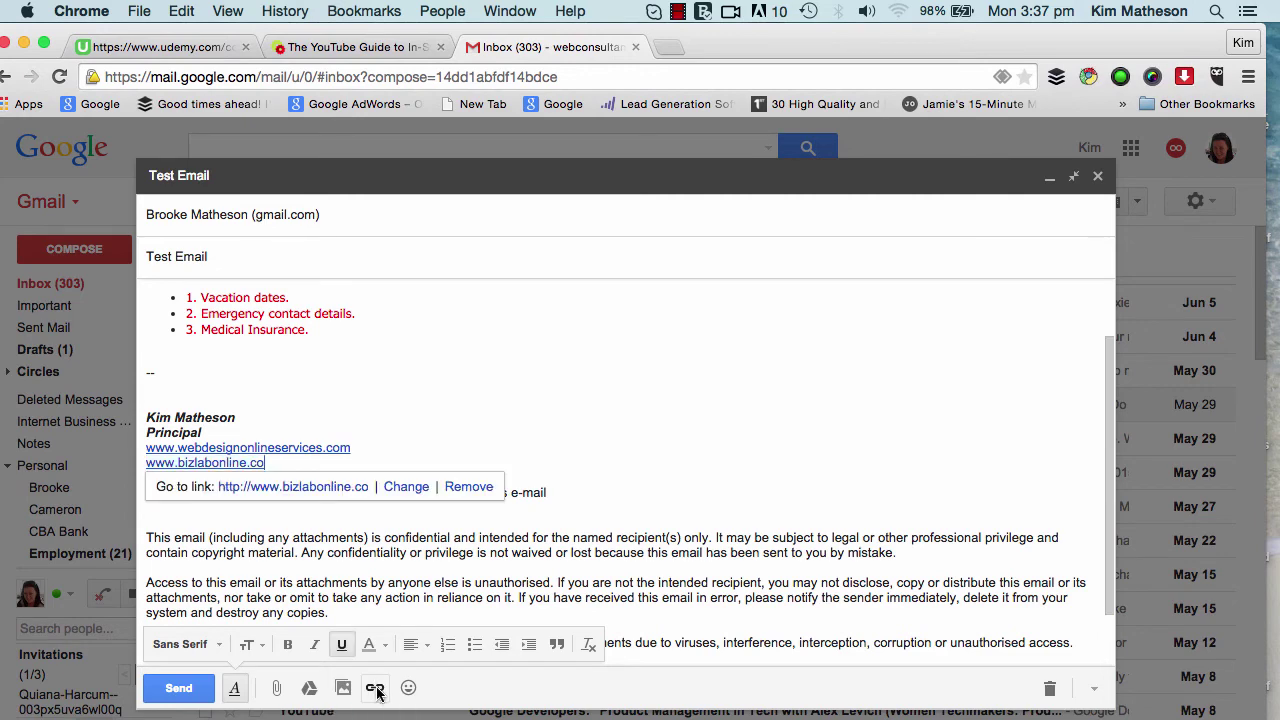
left_click(408, 490)
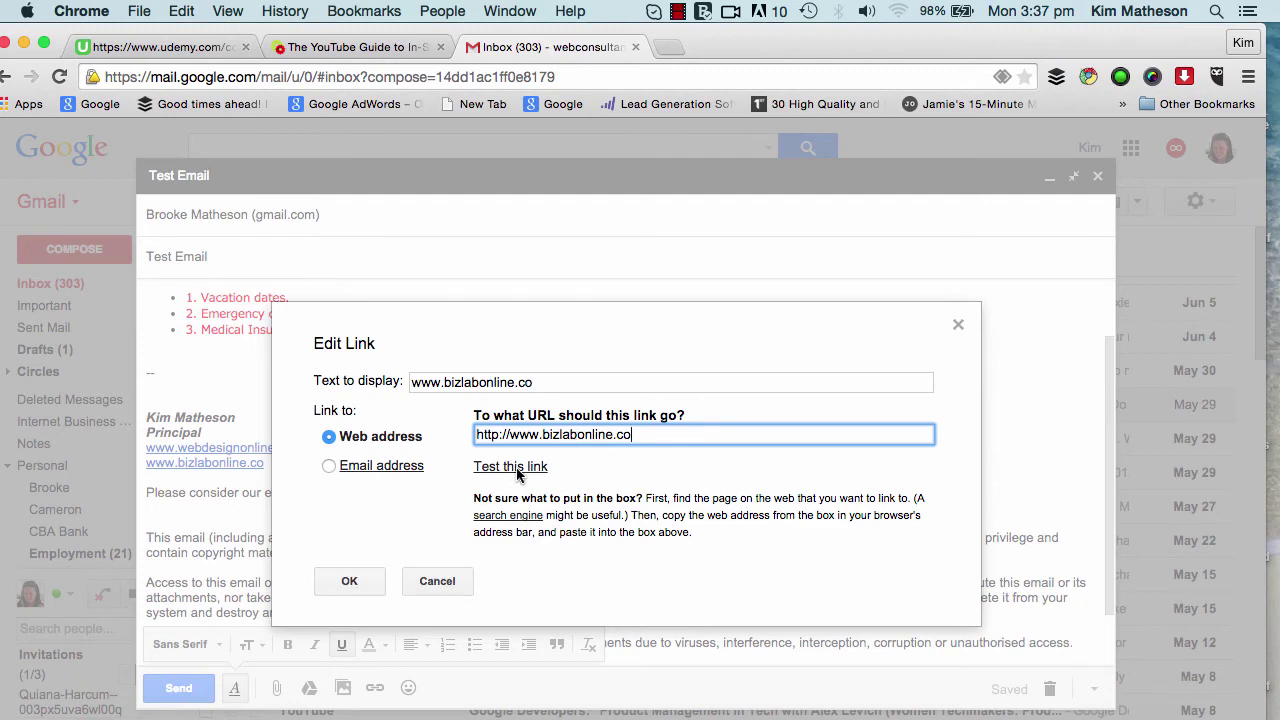
left_click(350, 588)
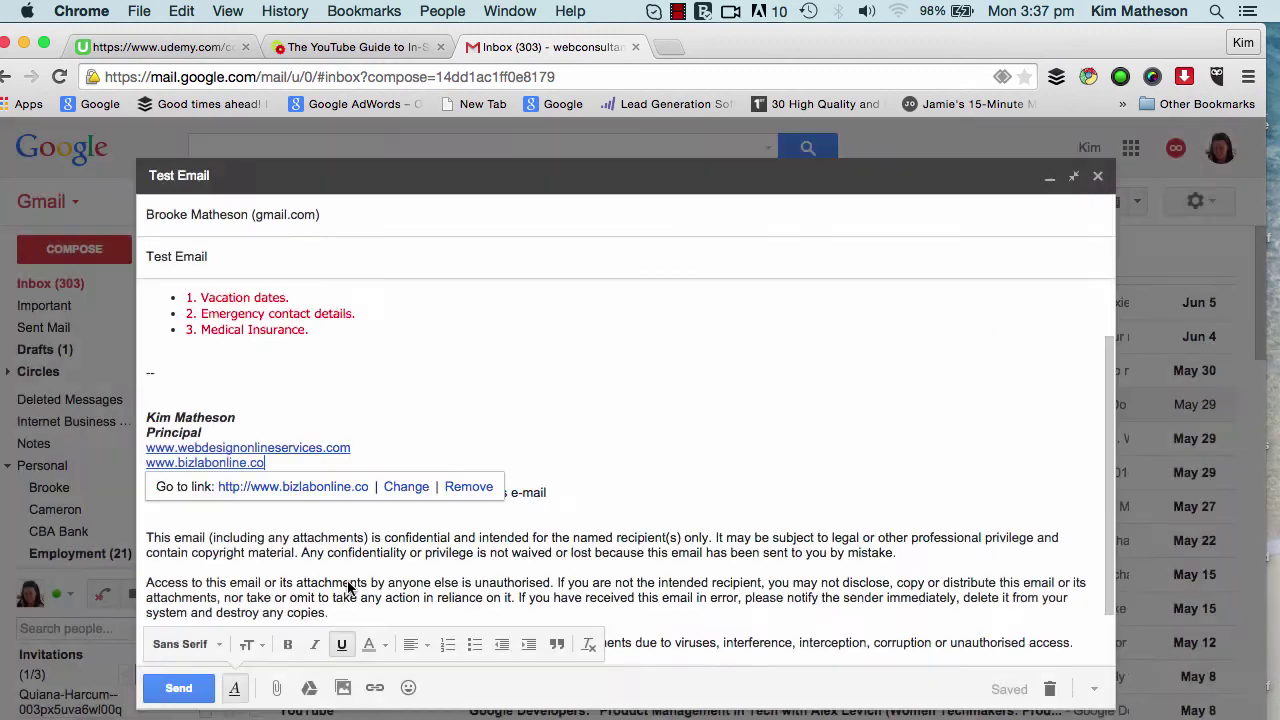
left_click(771, 460)
Try red text on the environmental notice and disclaimer paragraphs below the signature, and set them back to black.
scroll(773, 462, "down", 2)
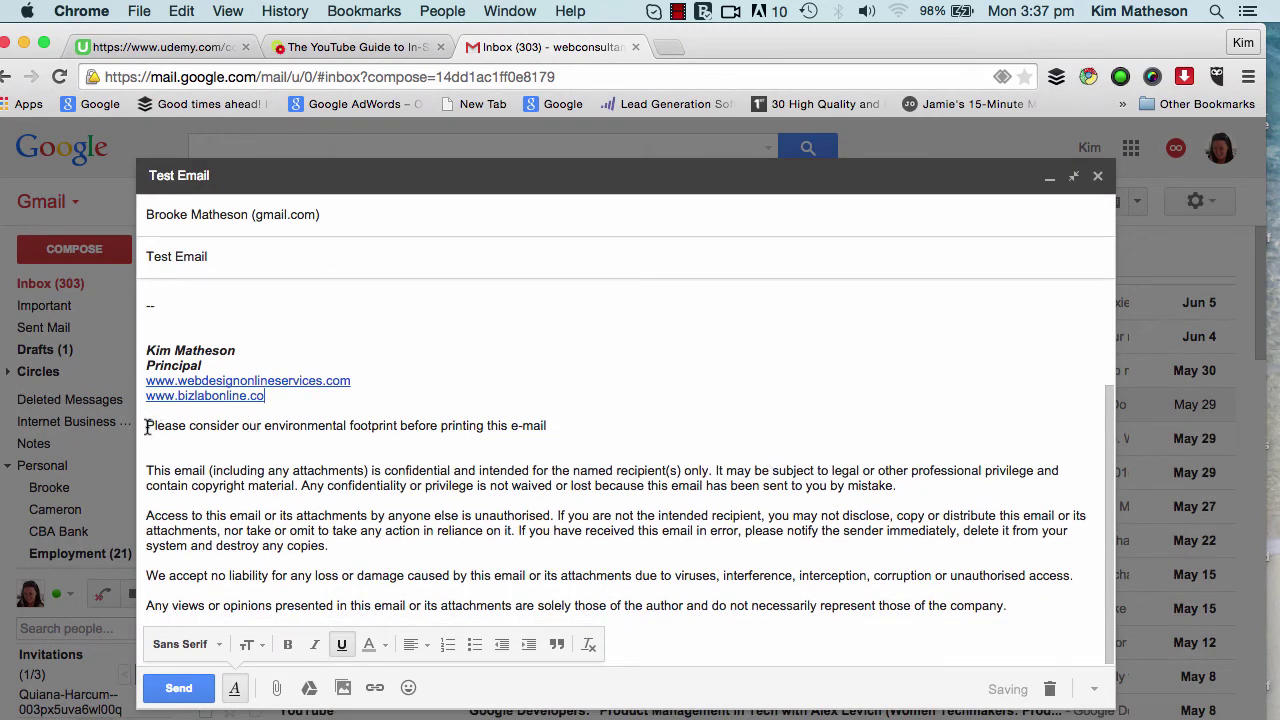
left_click_drag(147, 427, 1005, 620)
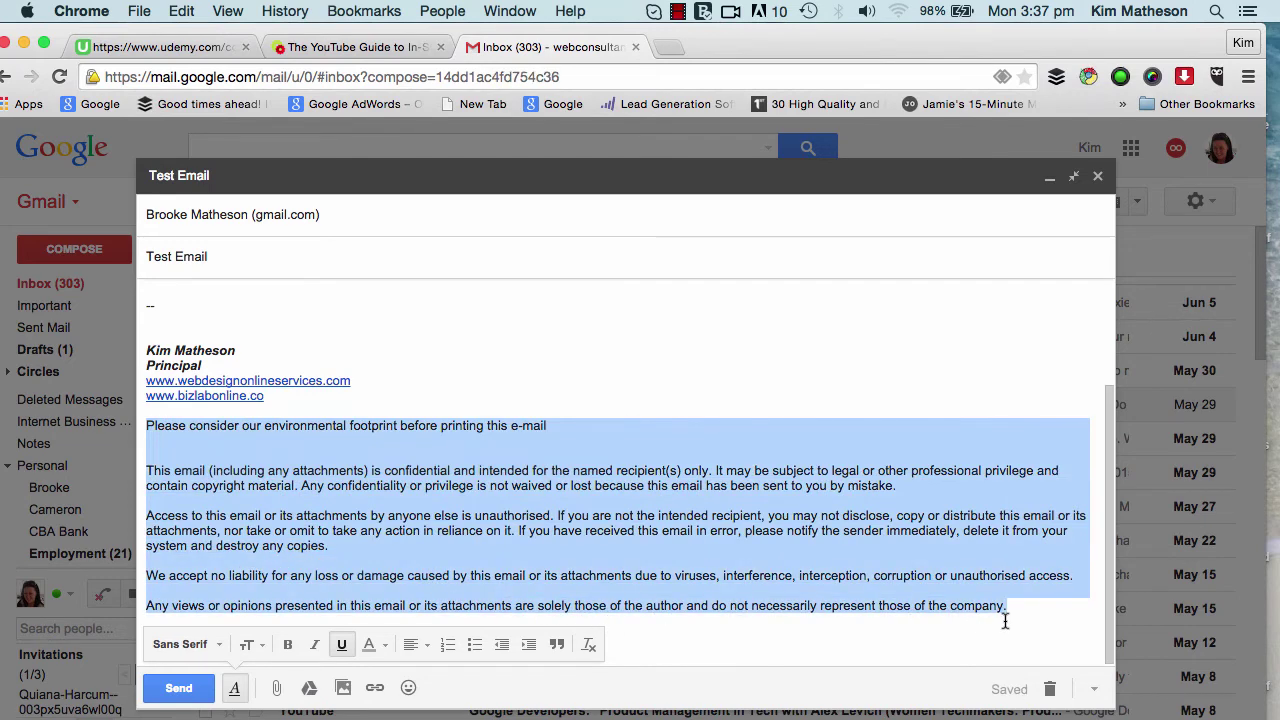
left_click(384, 645)
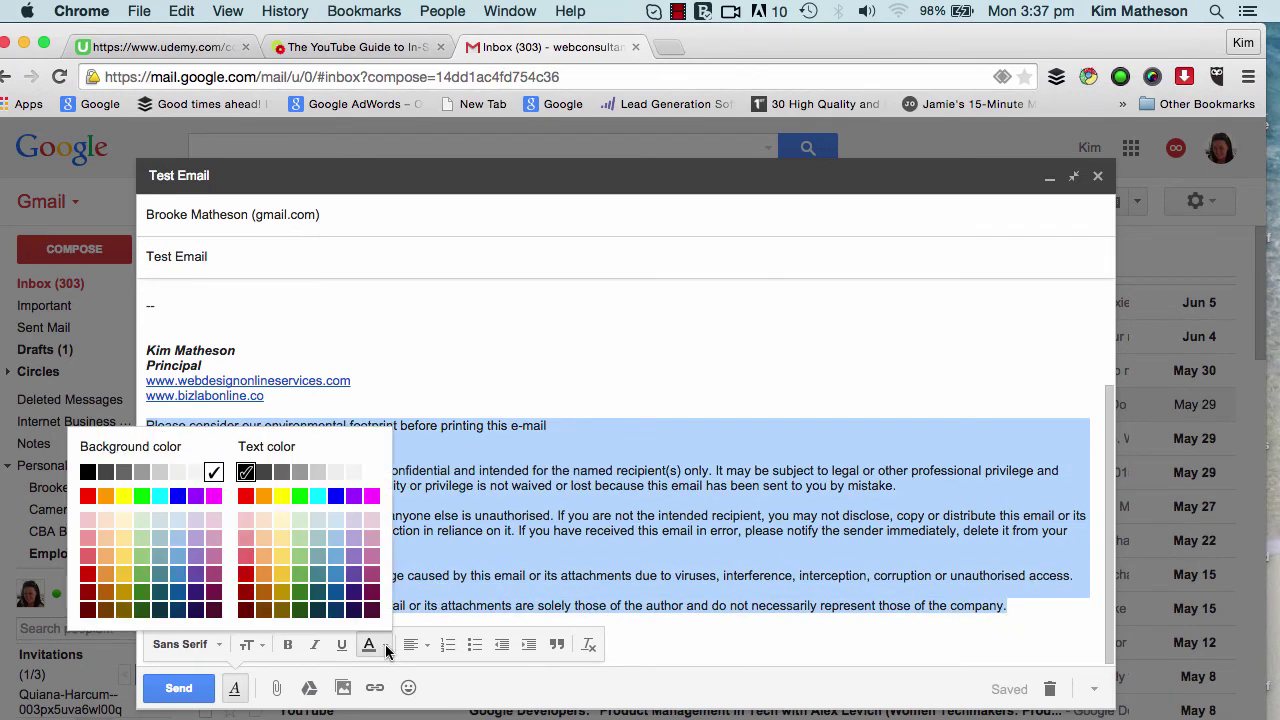
left_click(245, 497)
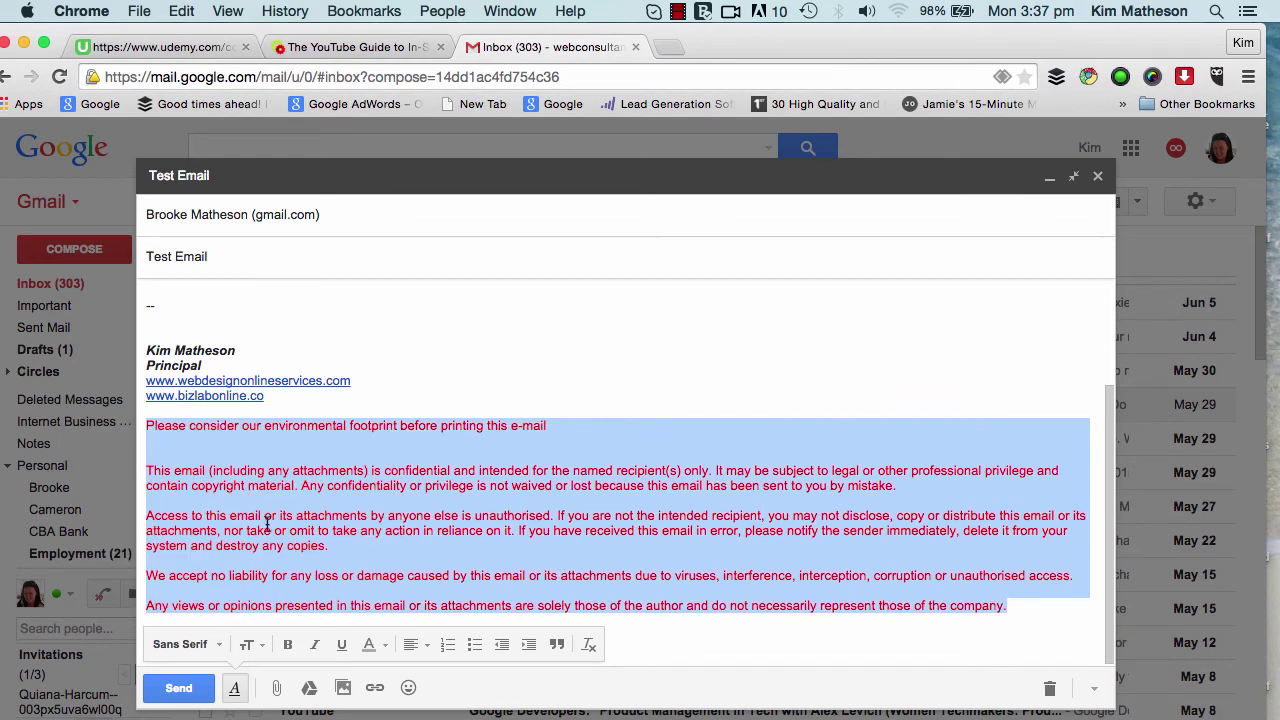
left_click(387, 647)
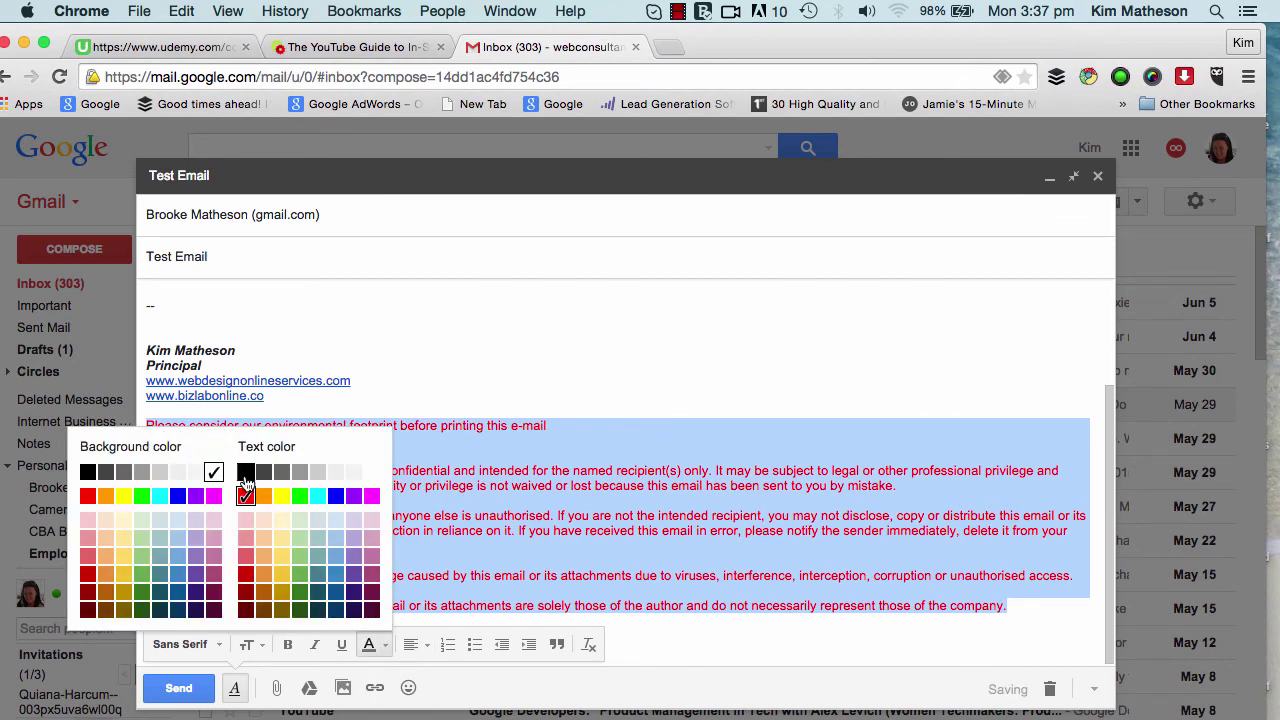
left_click(245, 474)
Try bright green text on the environmental notice and disclaimer paragraphs, and return them to black.
left_click(385, 644)
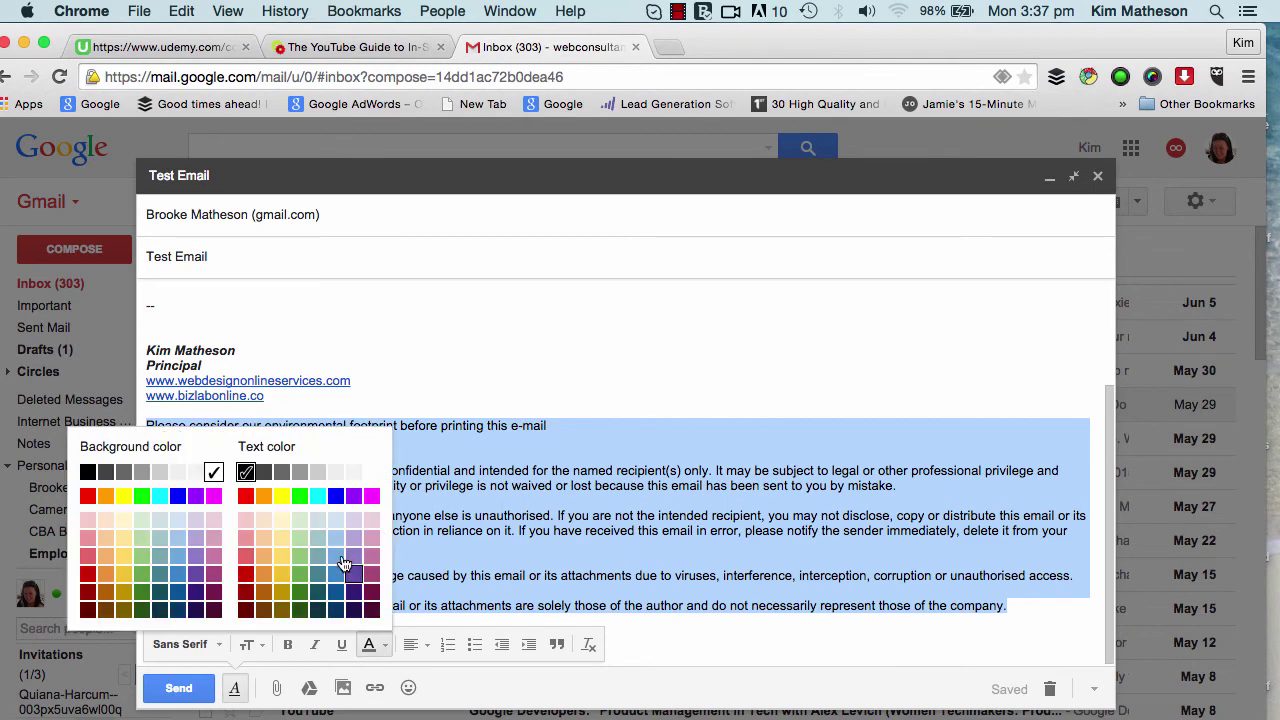
left_click(300, 497)
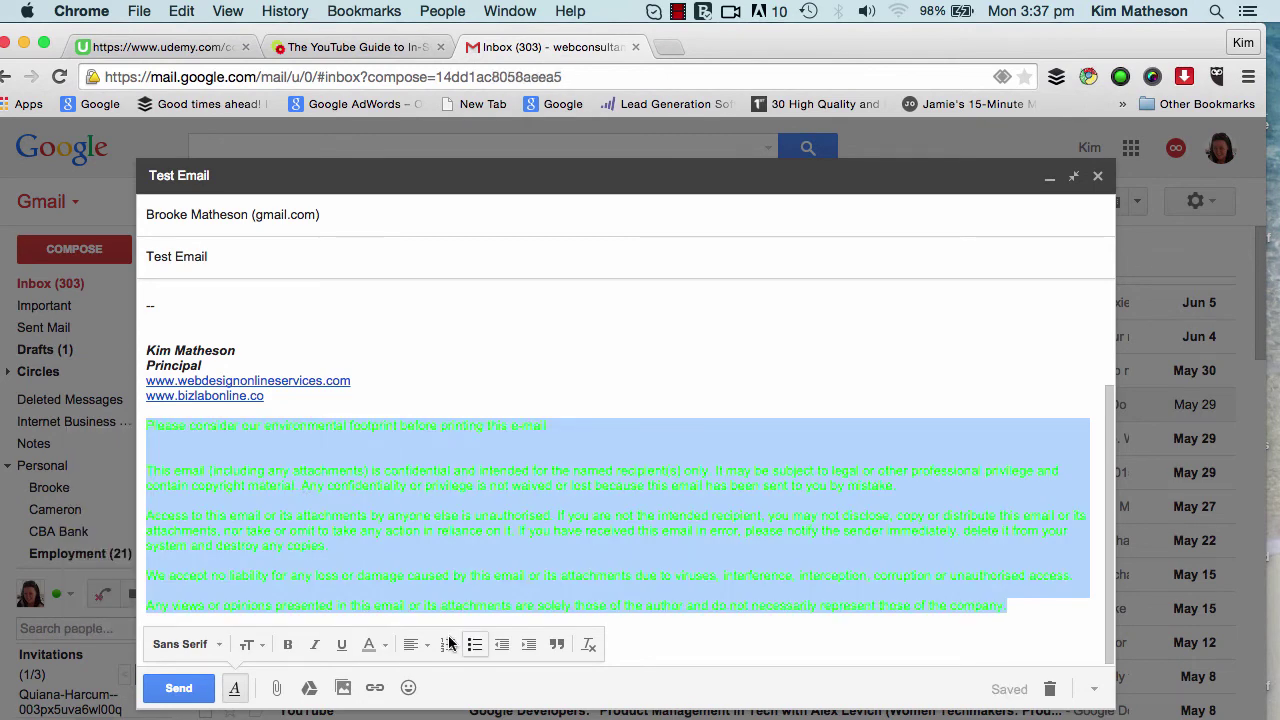
left_click(385, 645)
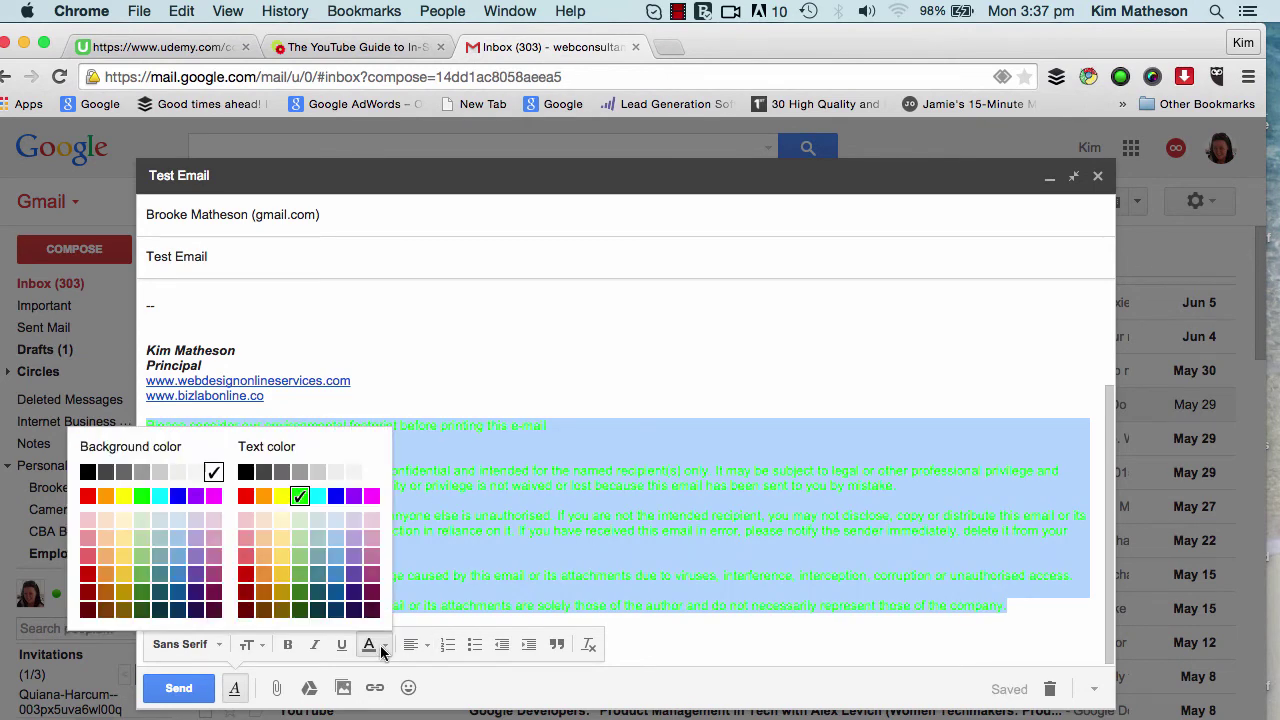
left_click(245, 472)
left_click(432, 385)
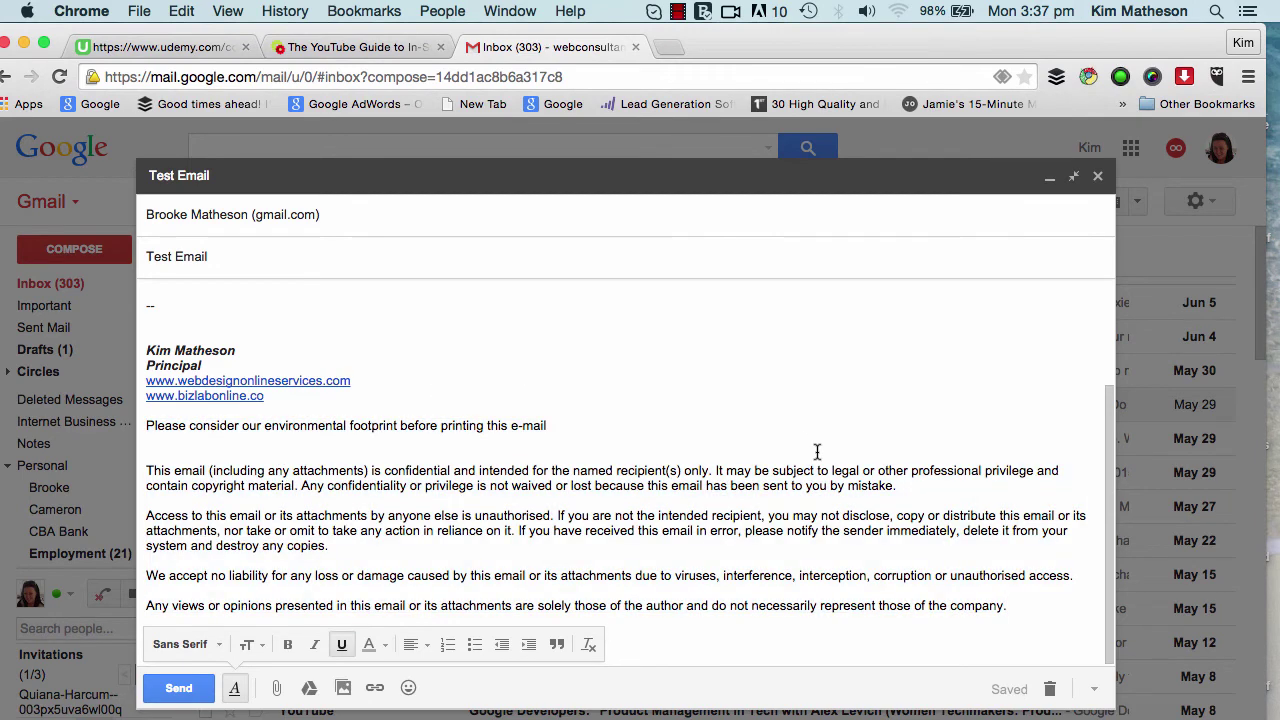
Delete the comma at the end of the bold greeting line.
scroll(817, 452, "up", 3)
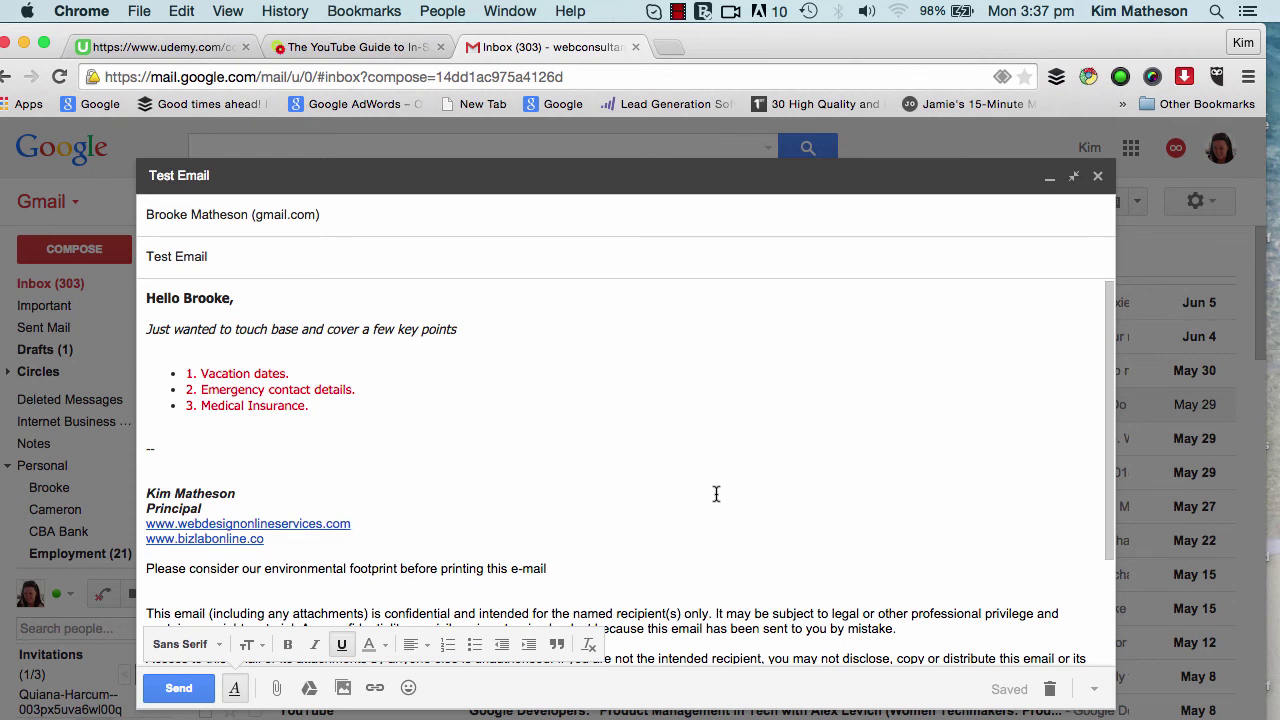
left_click(271, 301)
key("BackSpace")
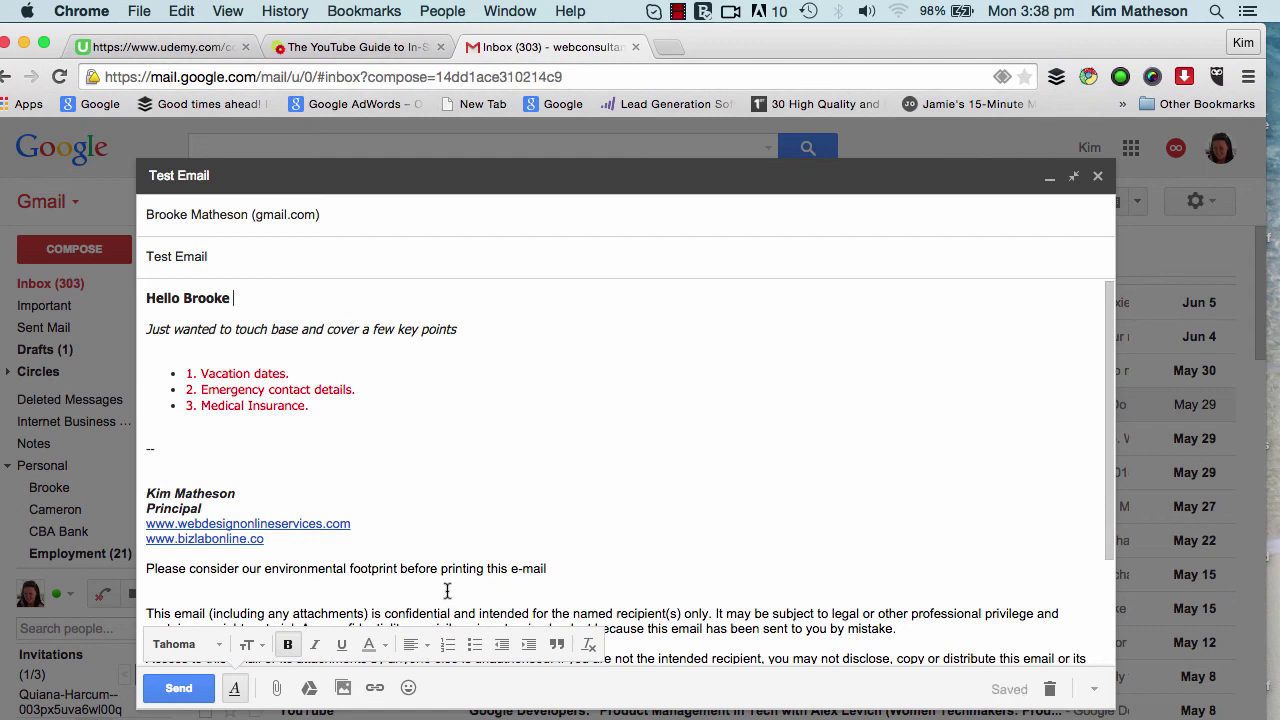
View the emoji available for the greeting line and close the picker without inserting one.
left_click(409, 688)
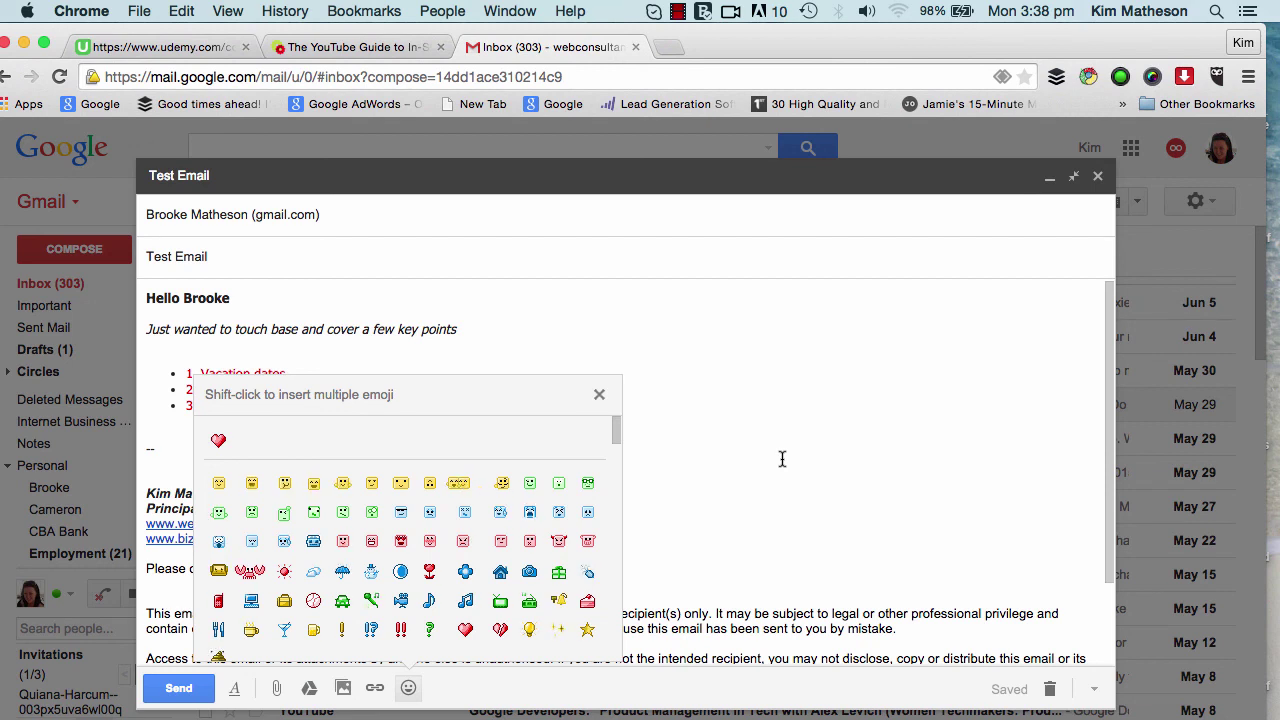
left_click(599, 395)
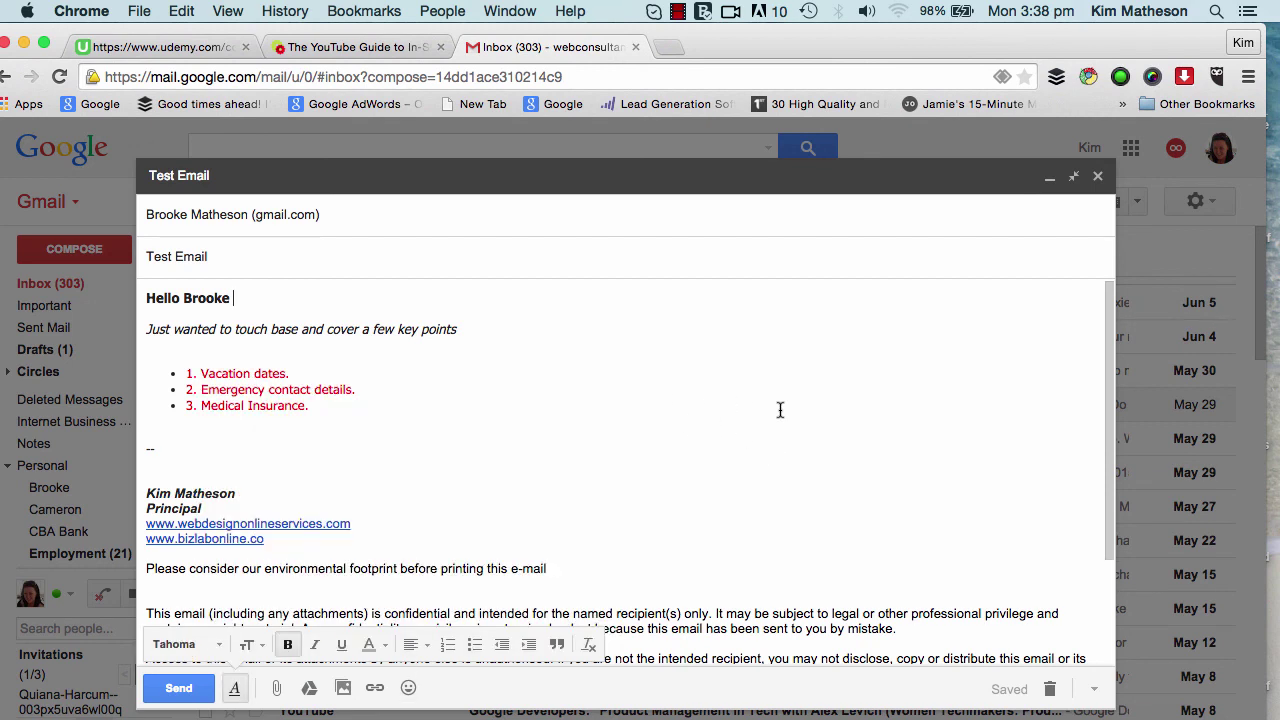